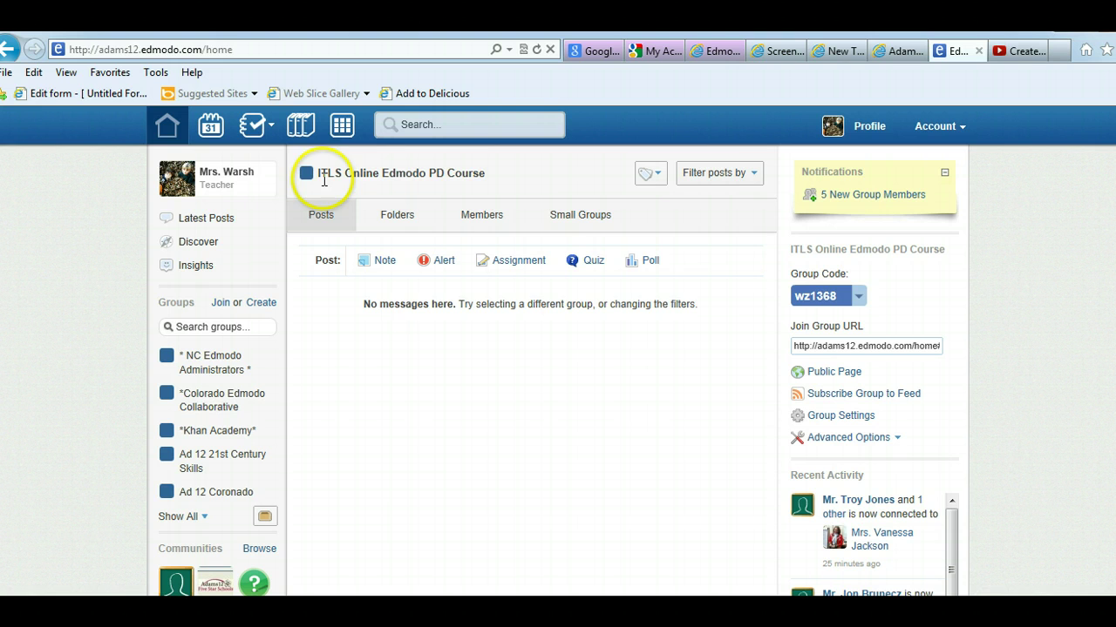
- From the Members list, open the Award Badge dialog for the group's student, showing the Diligent badge
click(477, 217)
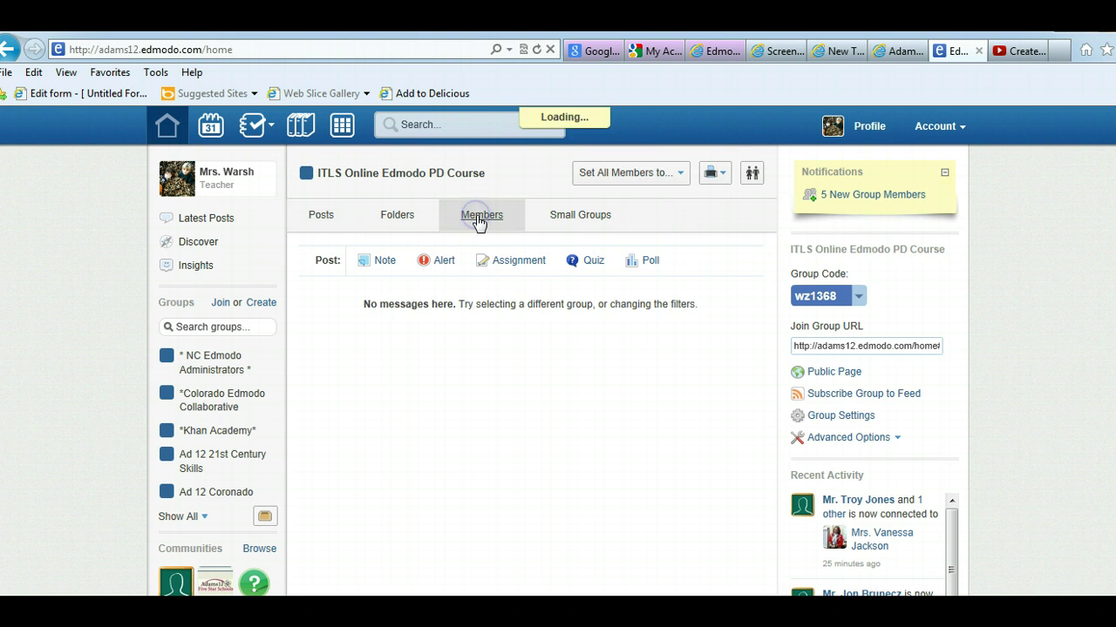
click(524, 296)
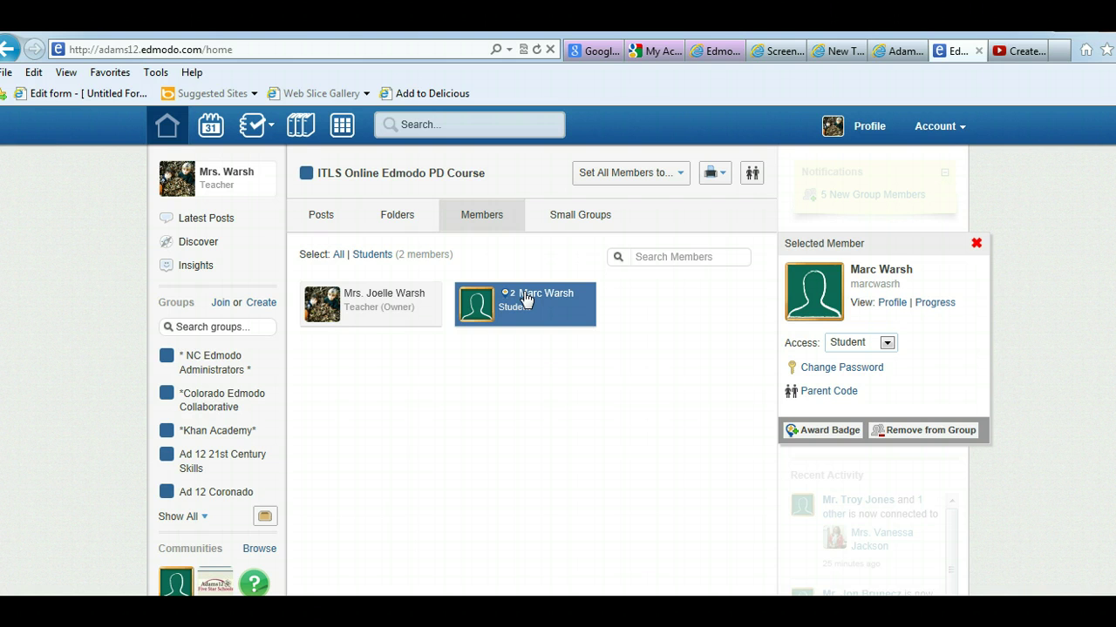
click(784, 431)
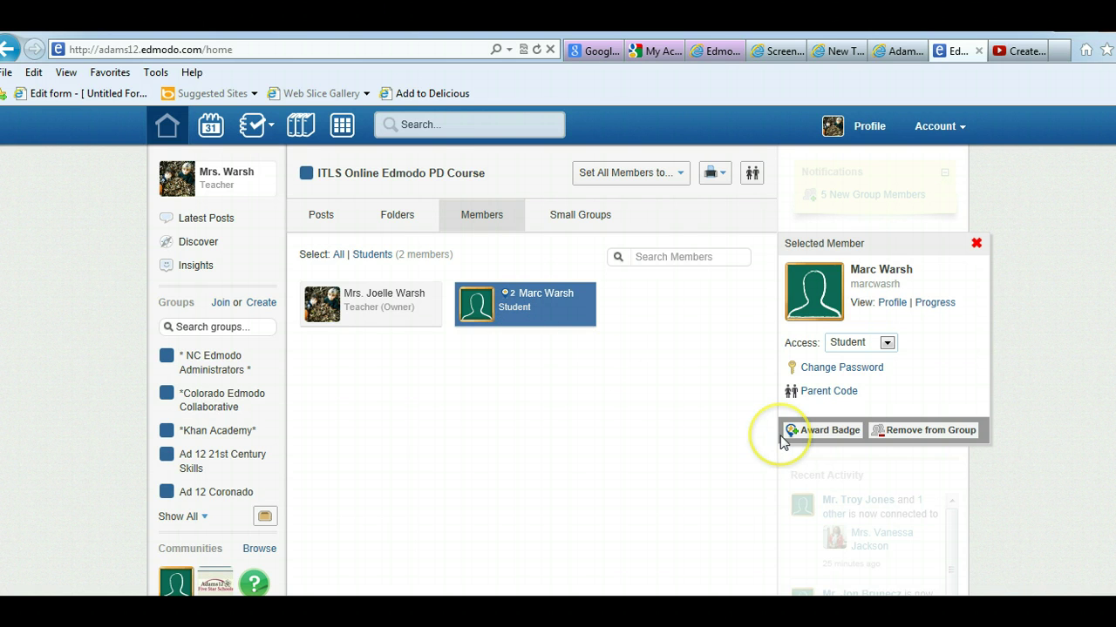
click(810, 434)
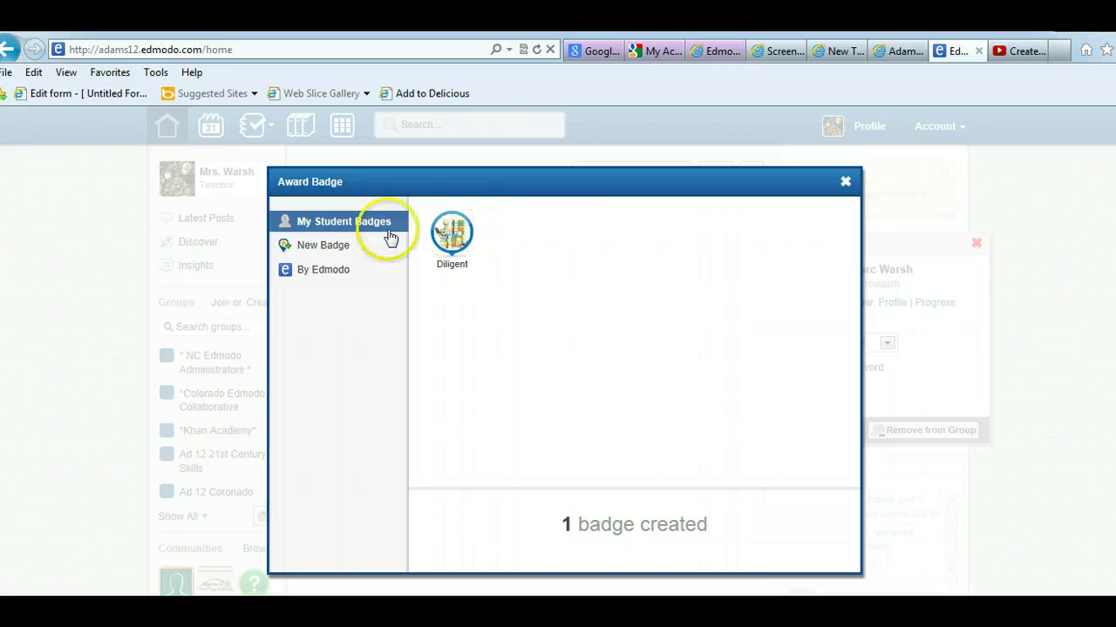
- Create a new badge titled 'Great Reader' with the description 'This is for being great reader.'
click(332, 248)
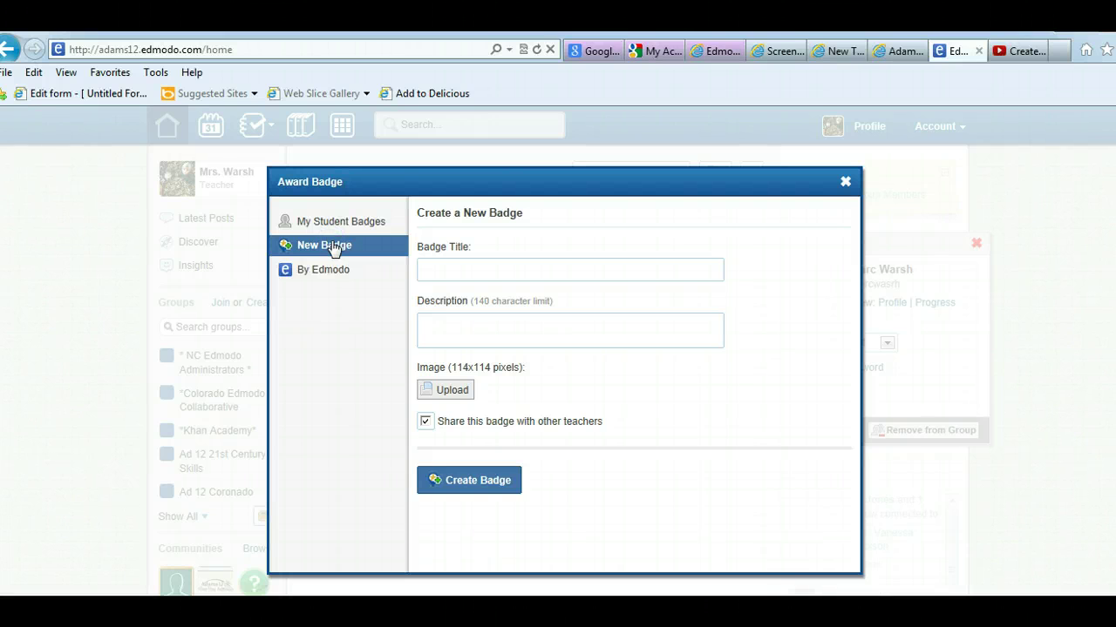
click(433, 271)
text(Great Reader)
click(448, 317)
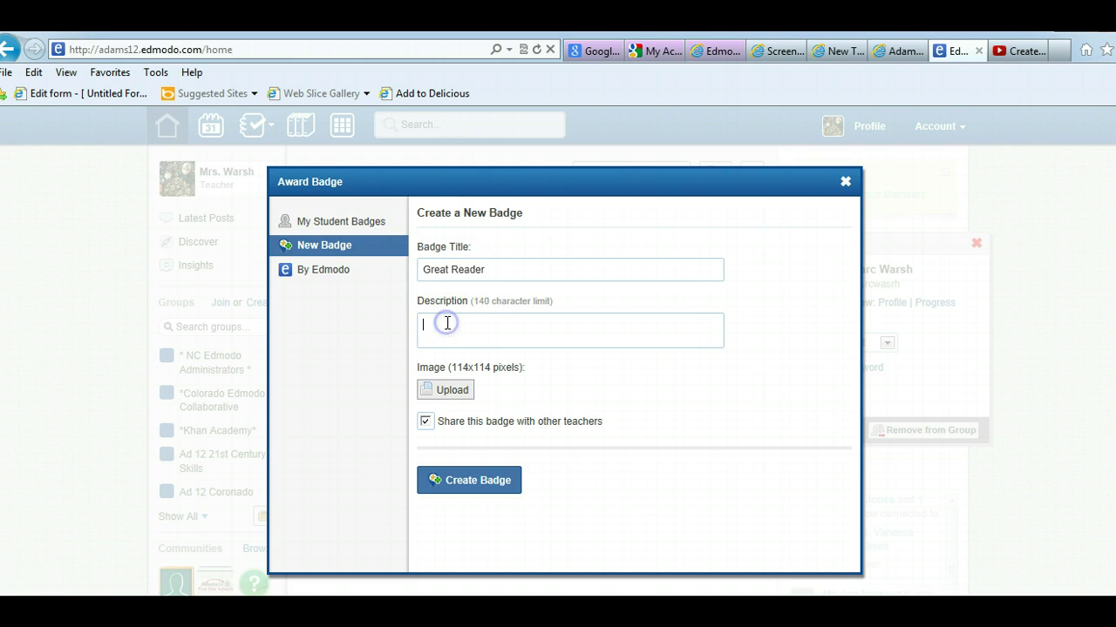
text(This is for be)
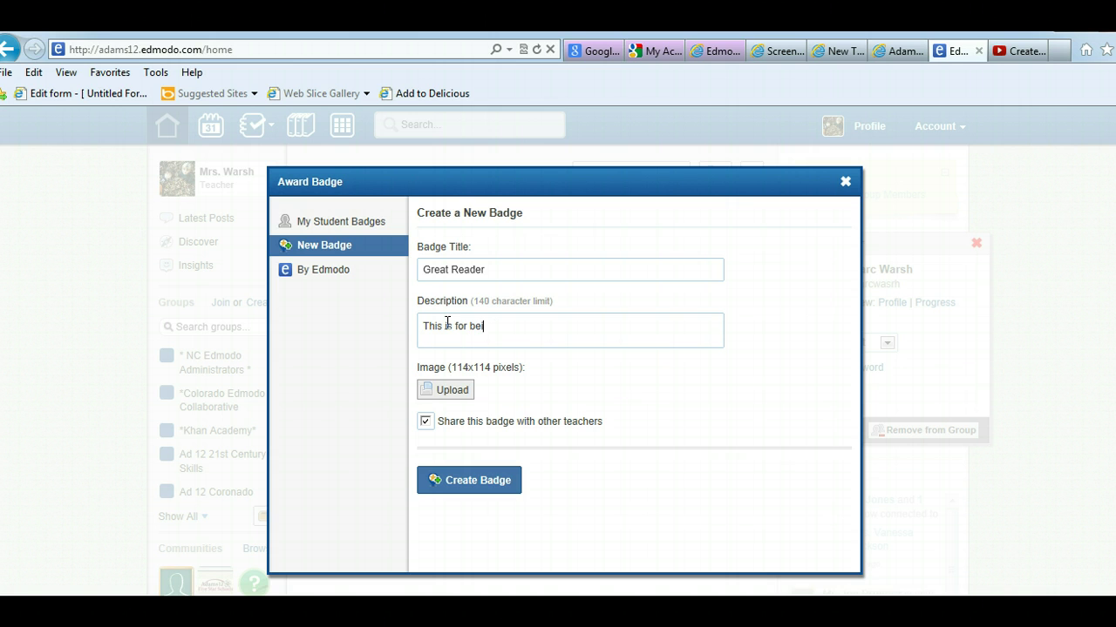
text(ing great reader.)
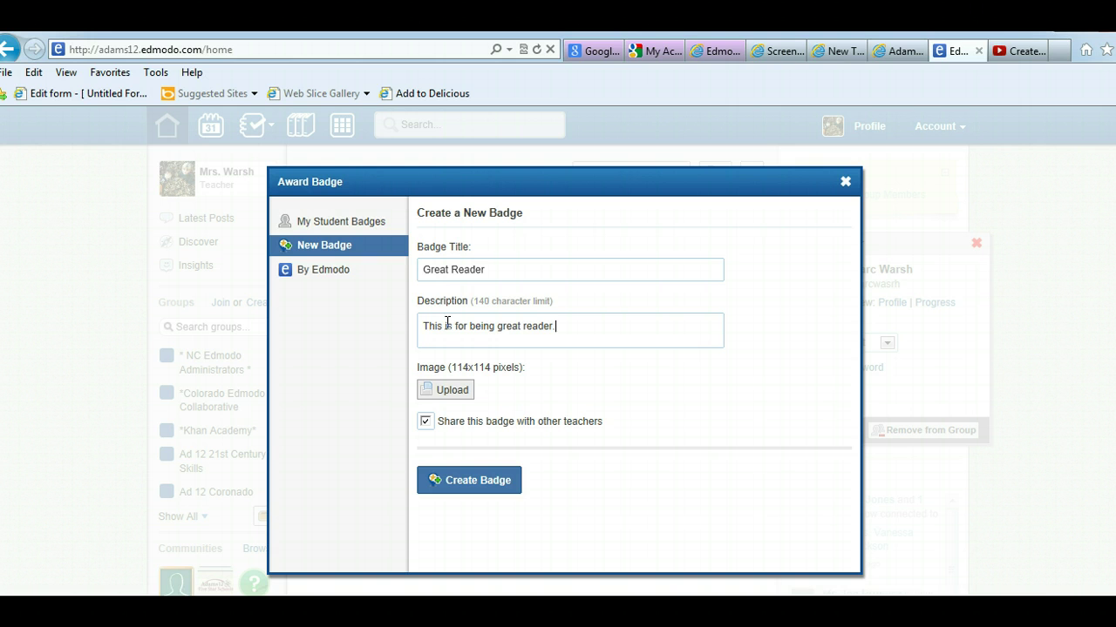
- Upload the books picture from the Desktop as the Great Reader badge image
click(458, 387)
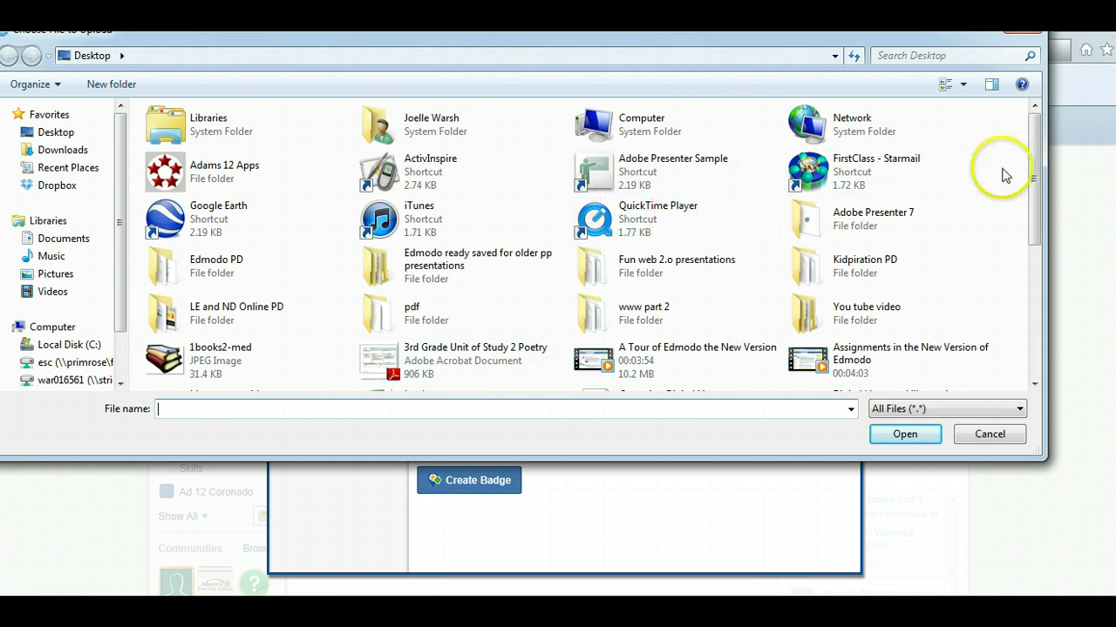
drag(1033, 154, 1035, 209)
click(485, 291)
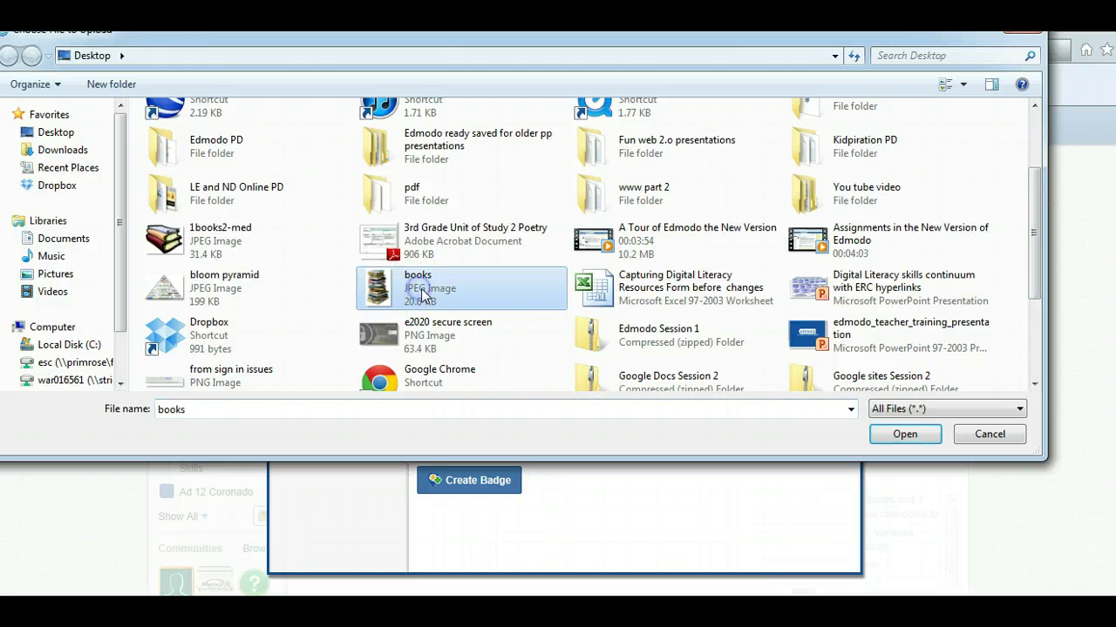
click(904, 440)
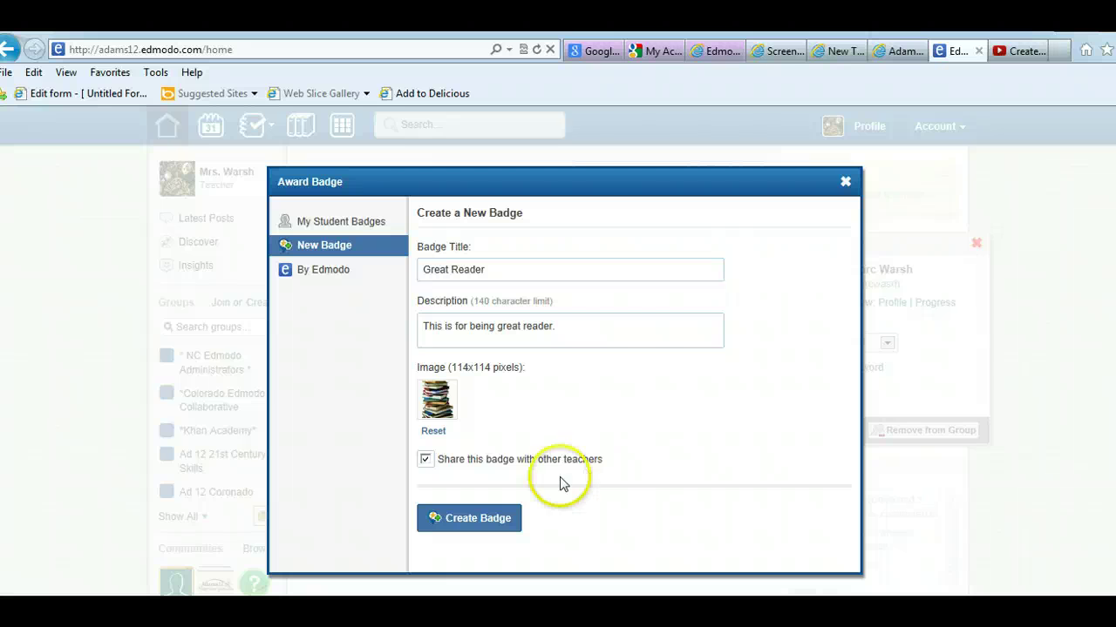
- Create and save the Great Reader badge, then award it to the student
click(477, 518)
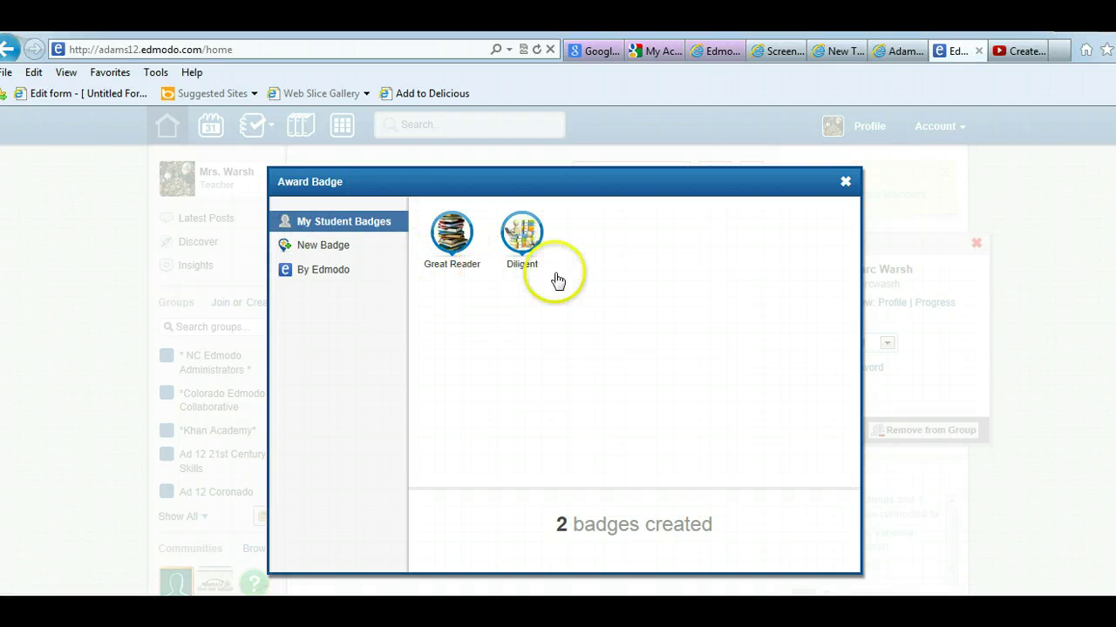
click(449, 241)
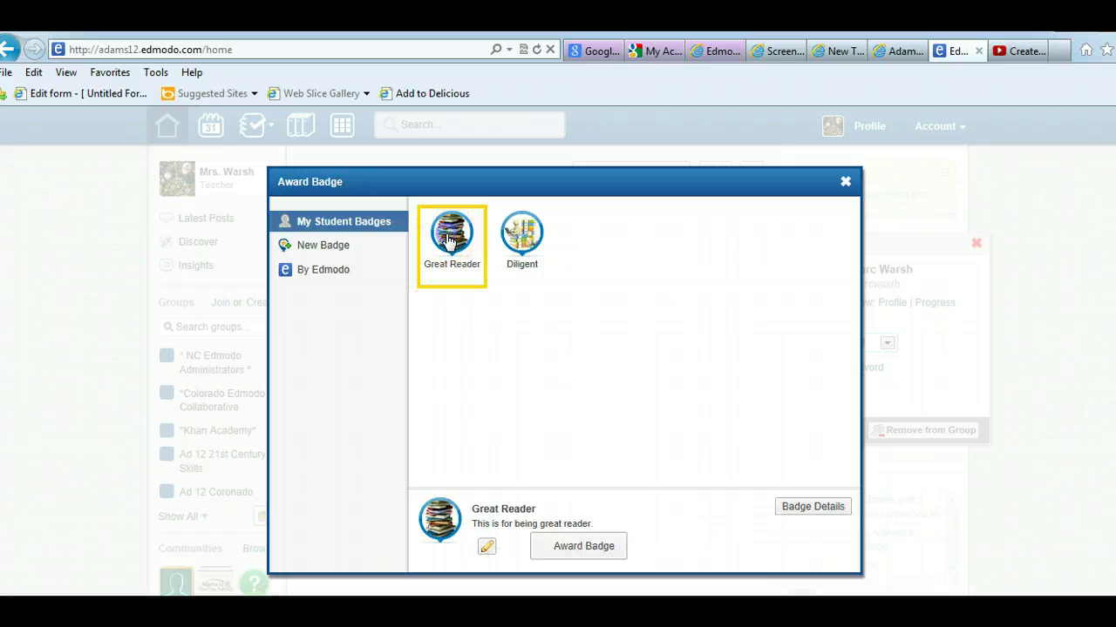
click(486, 546)
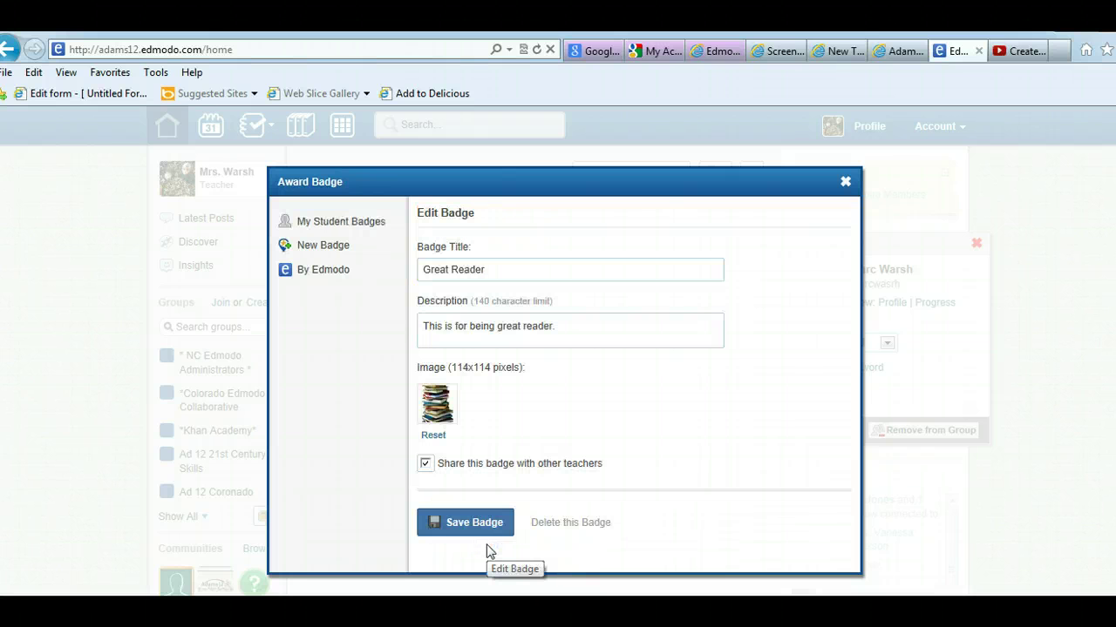
click(474, 530)
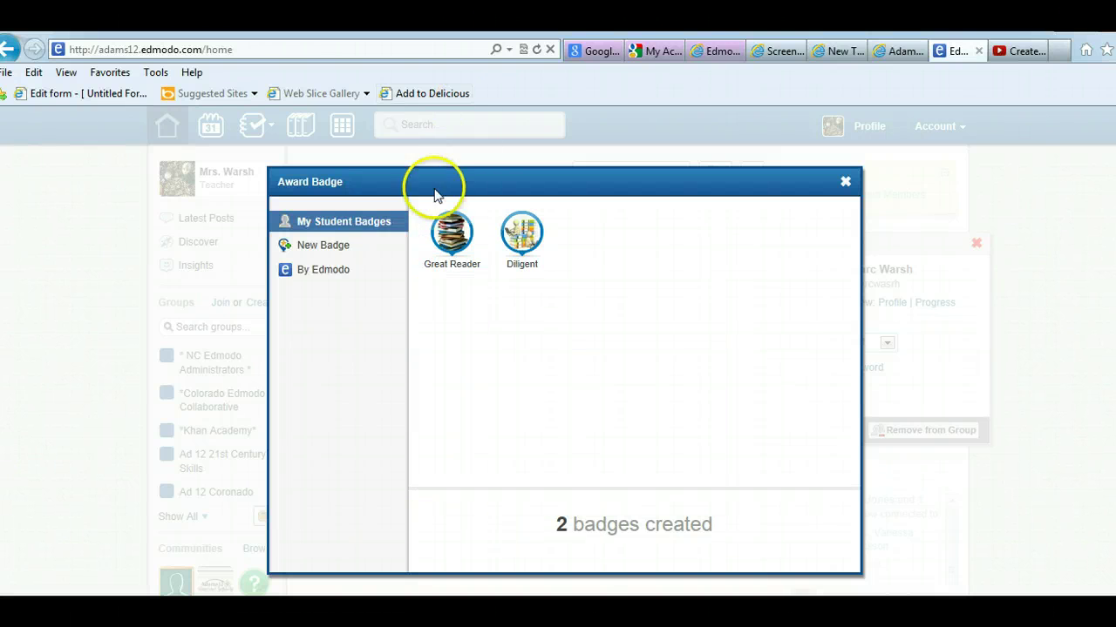
click(450, 240)
click(582, 548)
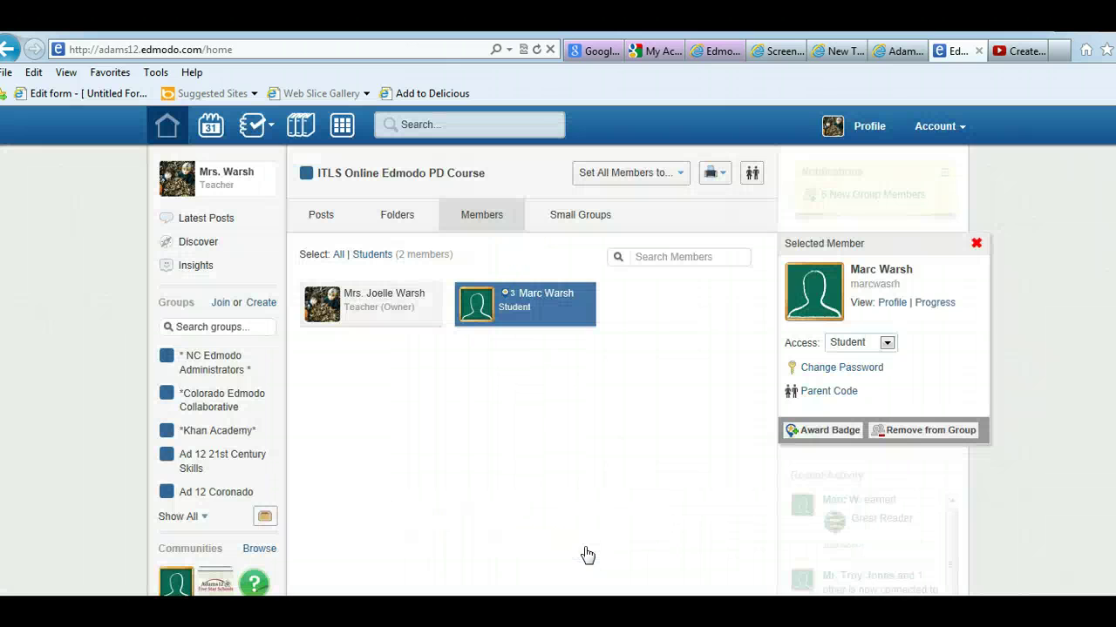
- Open the student's profile and review their Great Reader, Hard Worker and Good Citizen badges
click(887, 306)
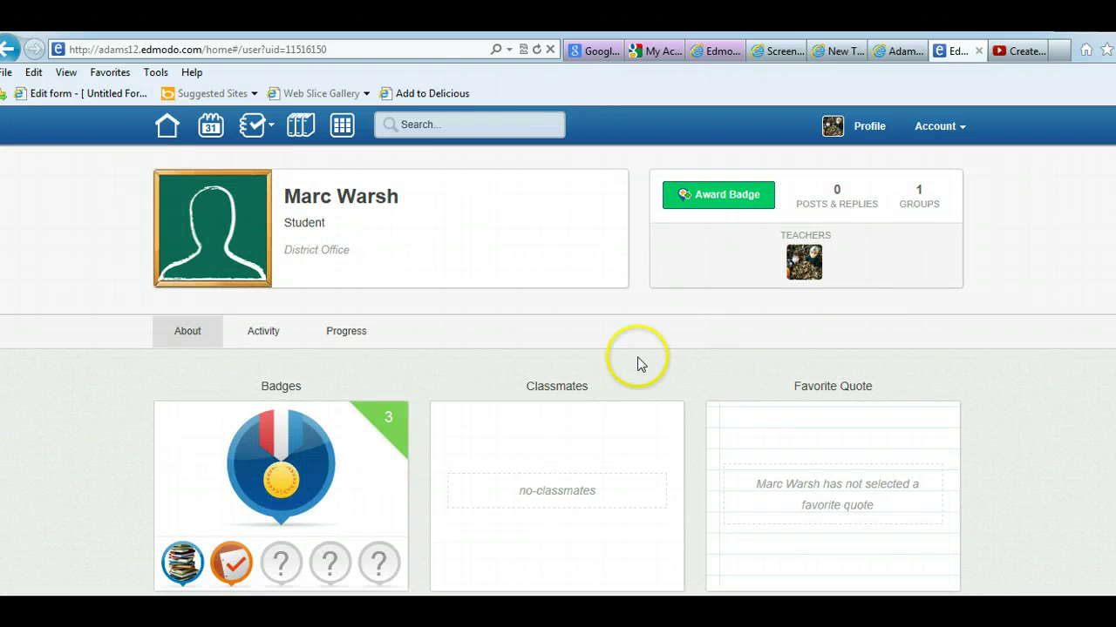
click(384, 422)
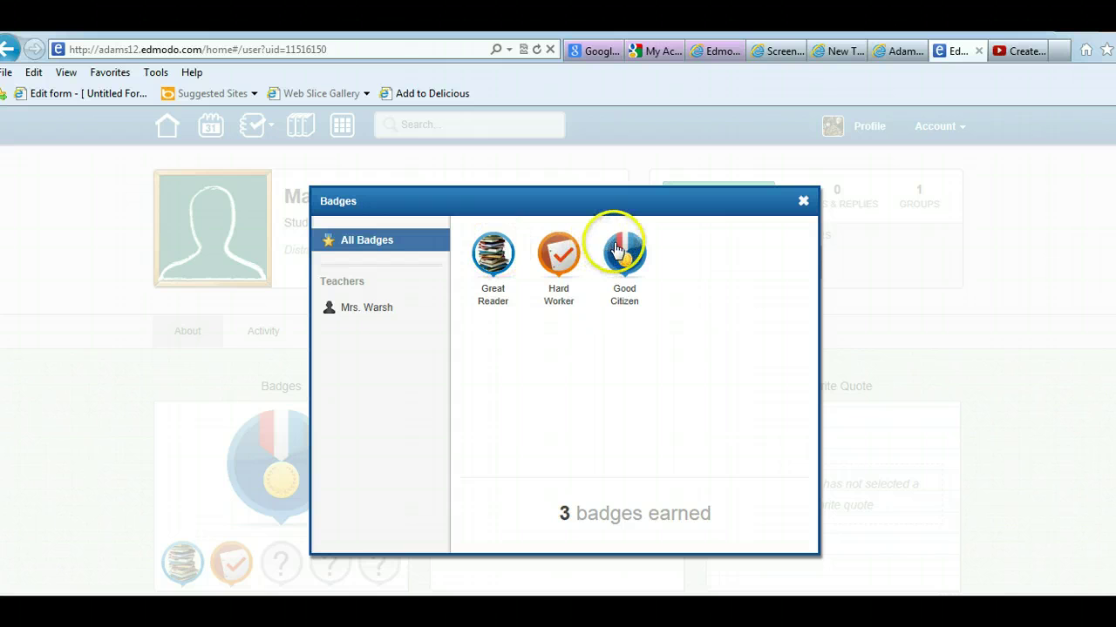
click(801, 201)
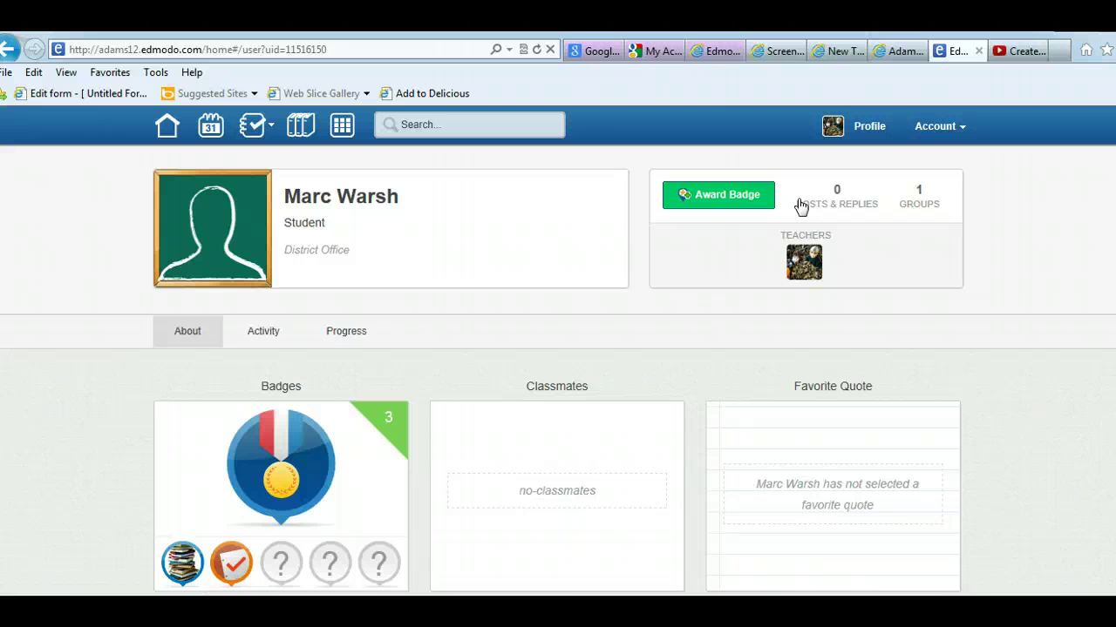
mouse_move(912, 575)
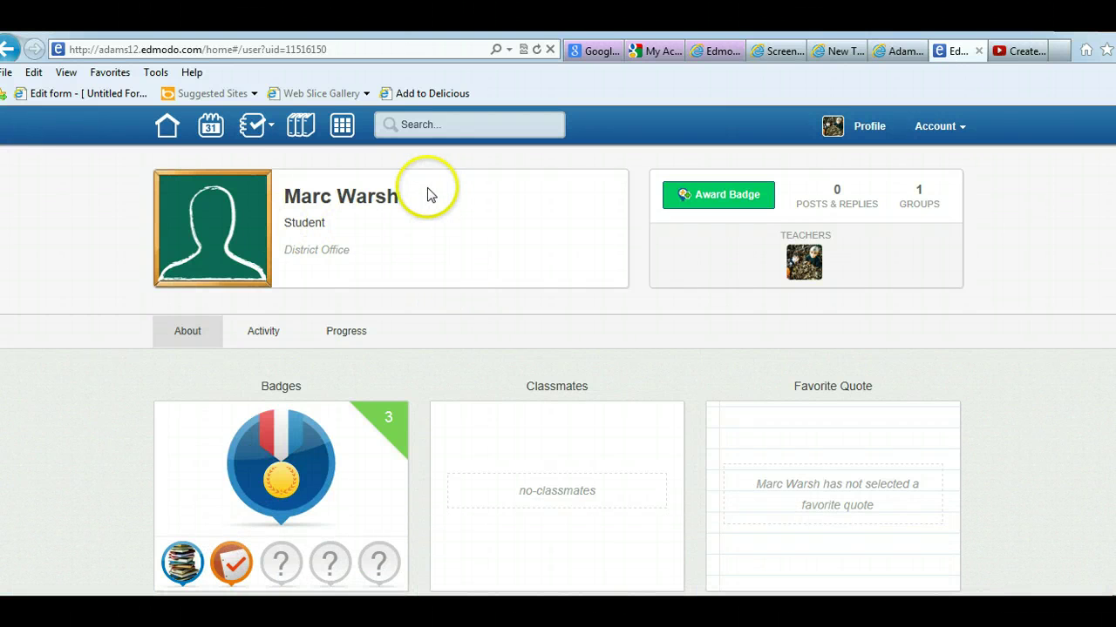
click(167, 129)
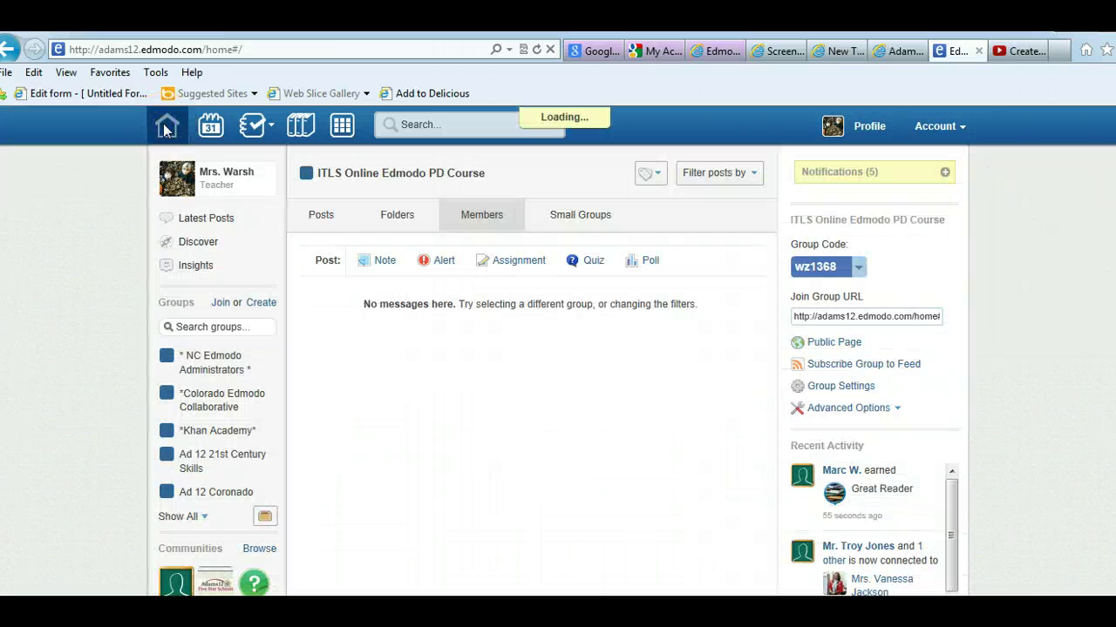
click(474, 216)
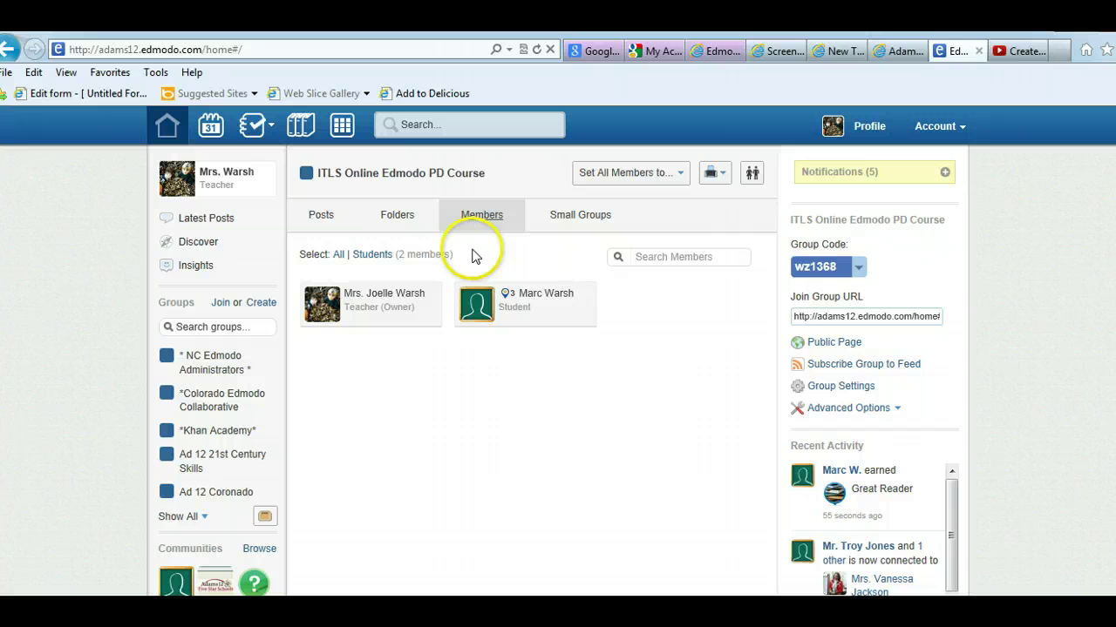
click(527, 303)
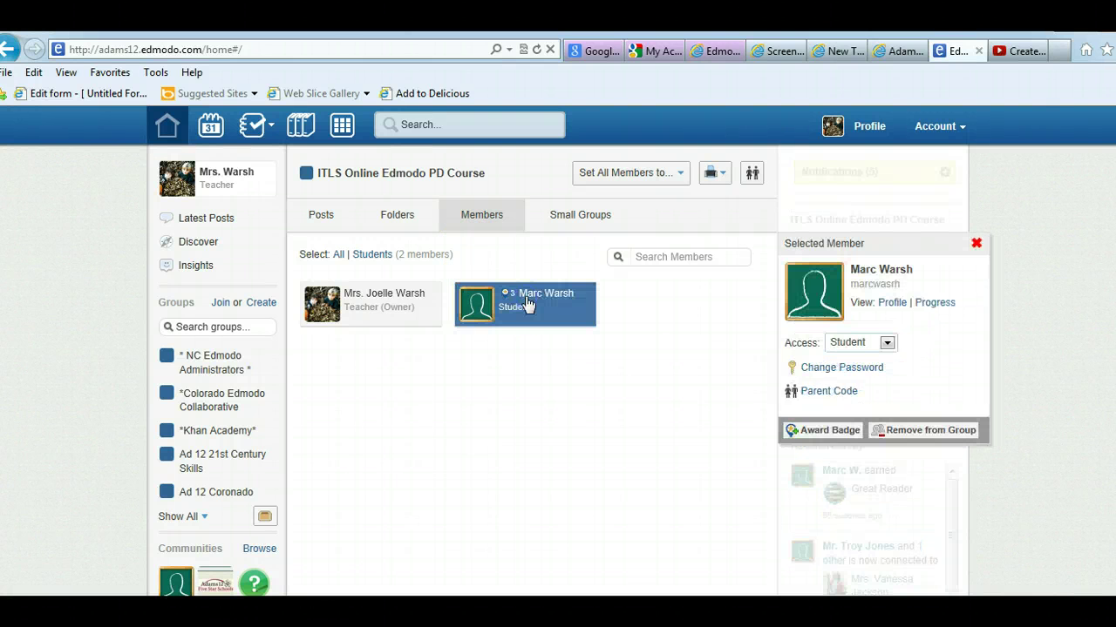
click(894, 309)
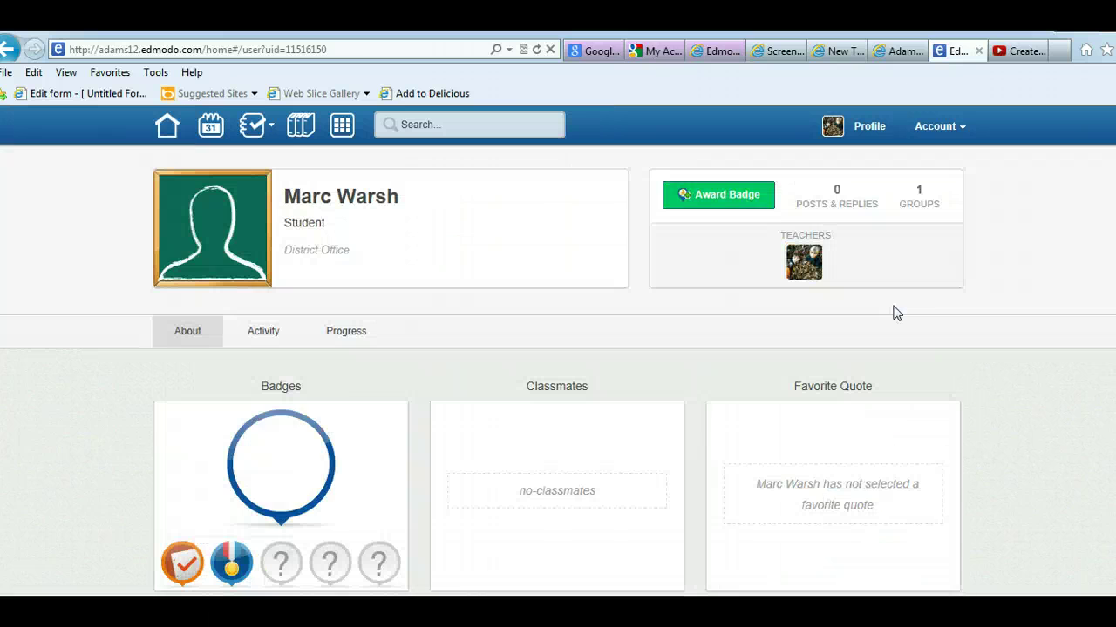
click(717, 195)
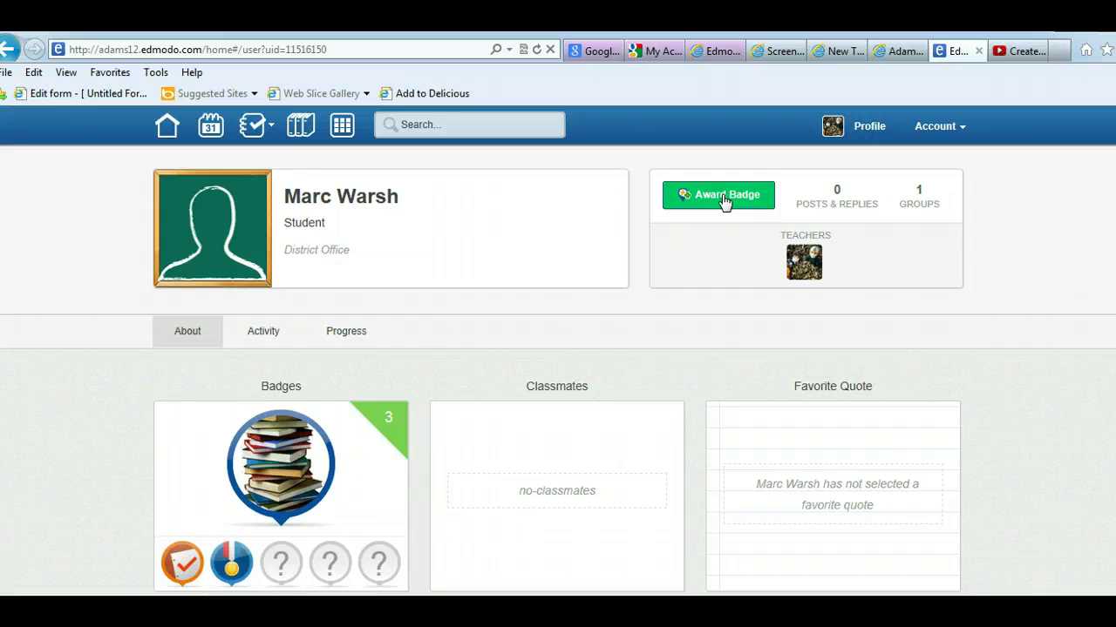
- From the profile, award the Edmodo-provided Student of the Month badge to the student
click(723, 200)
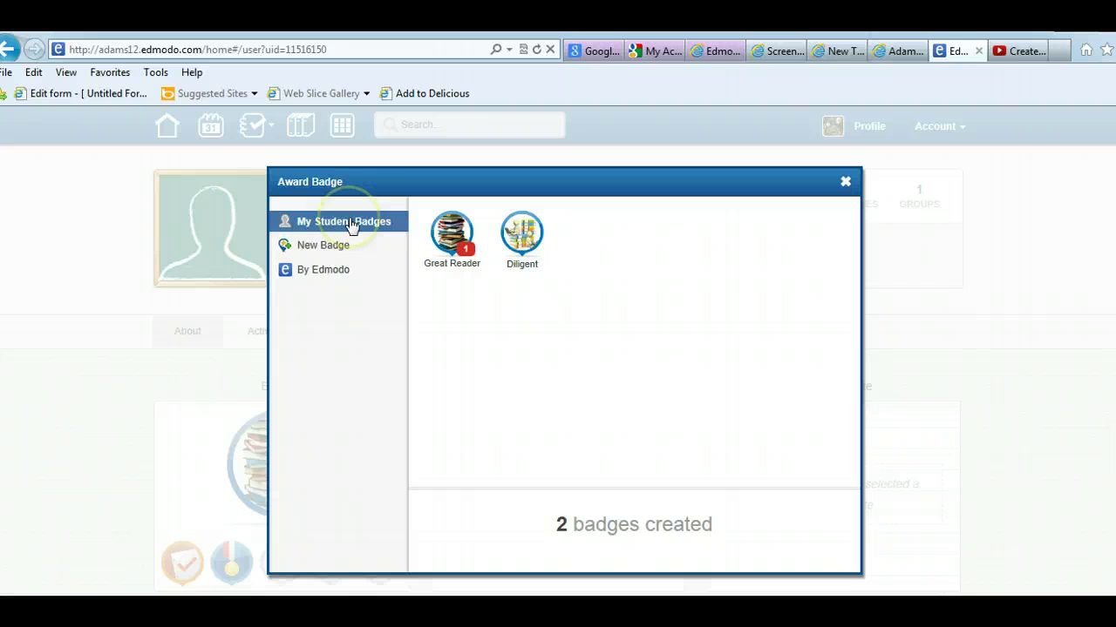
click(323, 245)
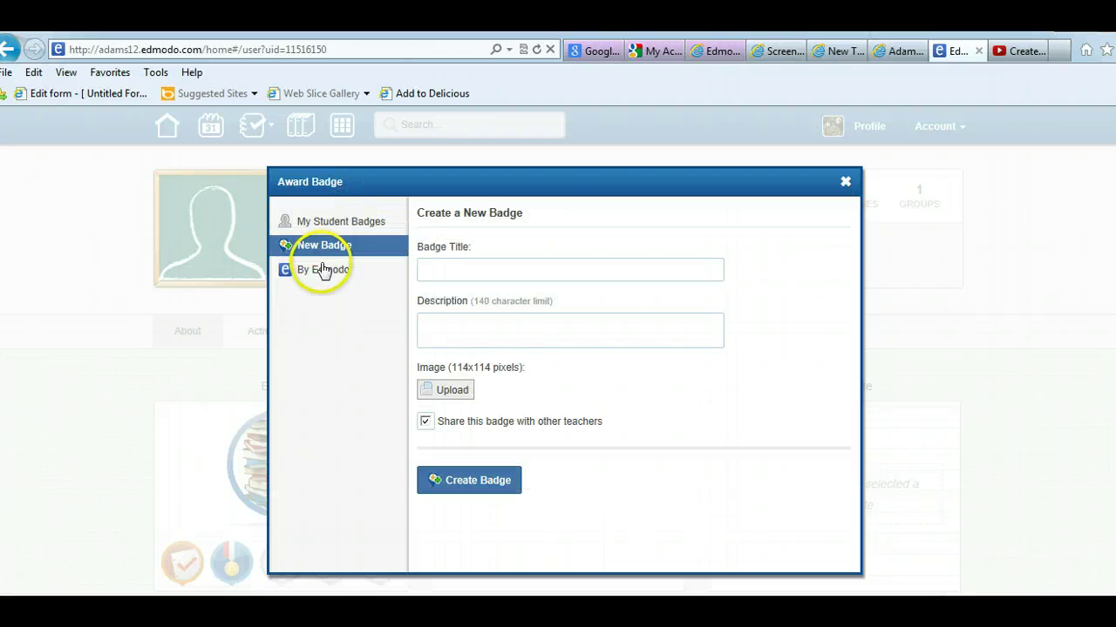
click(323, 269)
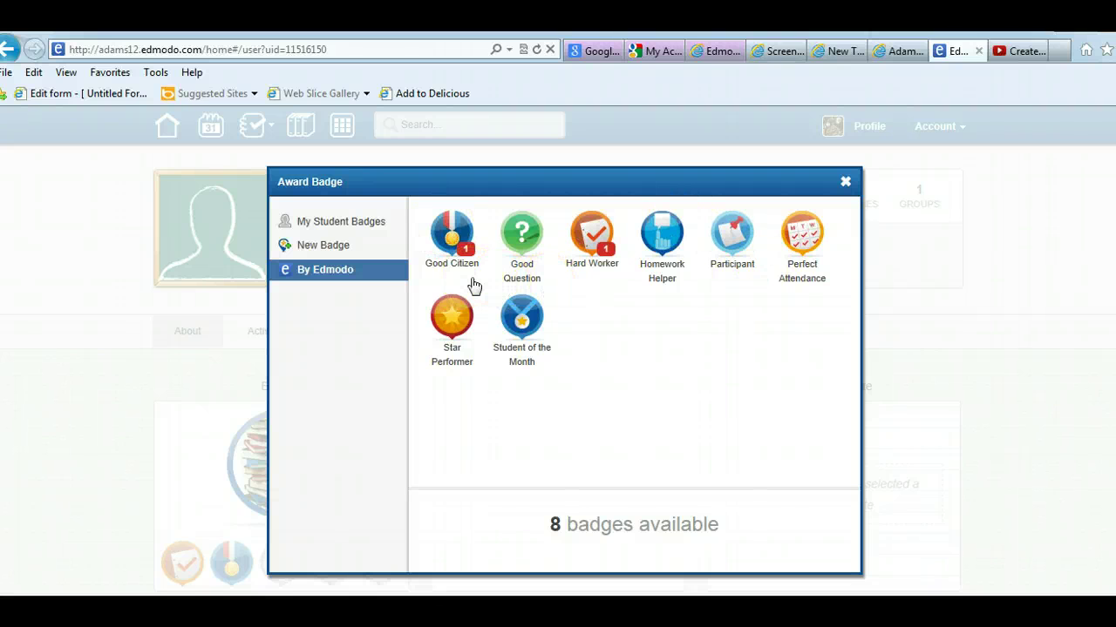
click(519, 320)
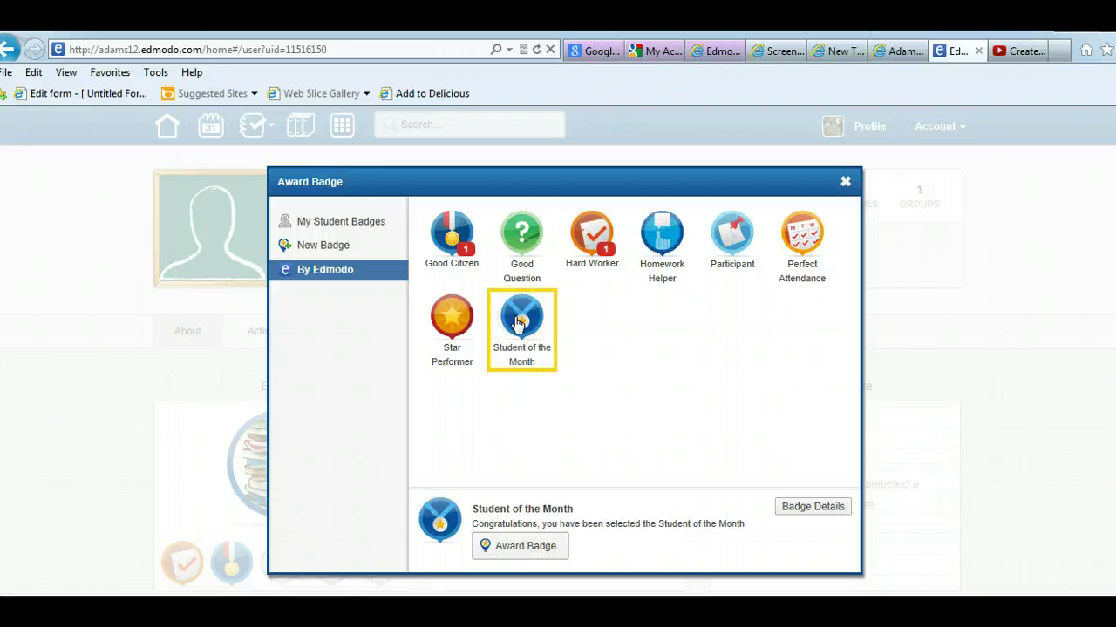
click(517, 549)
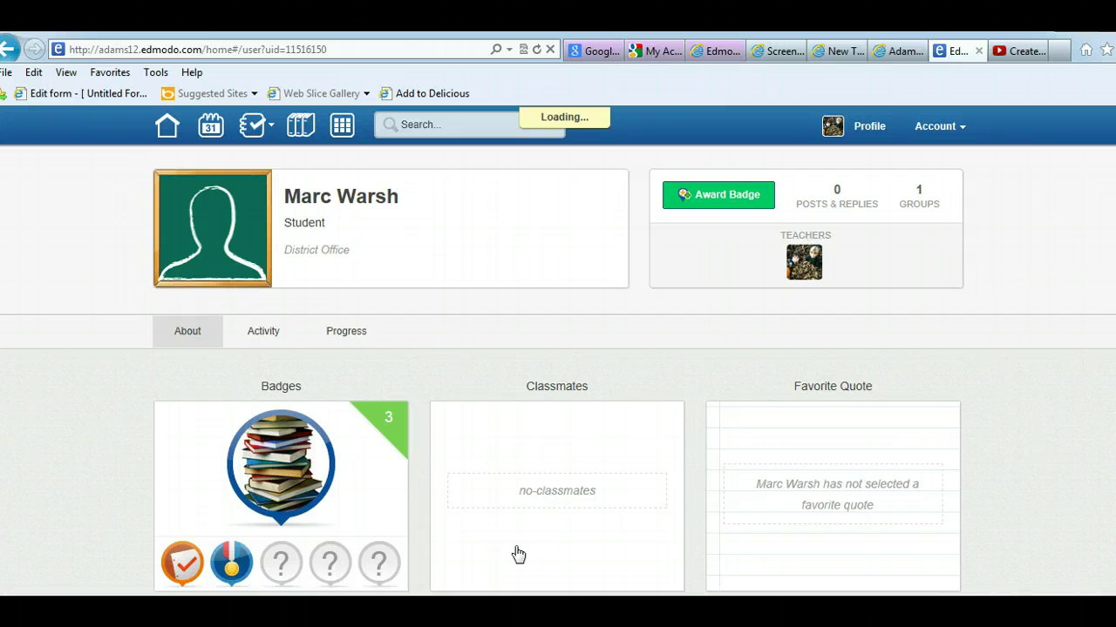
click(415, 439)
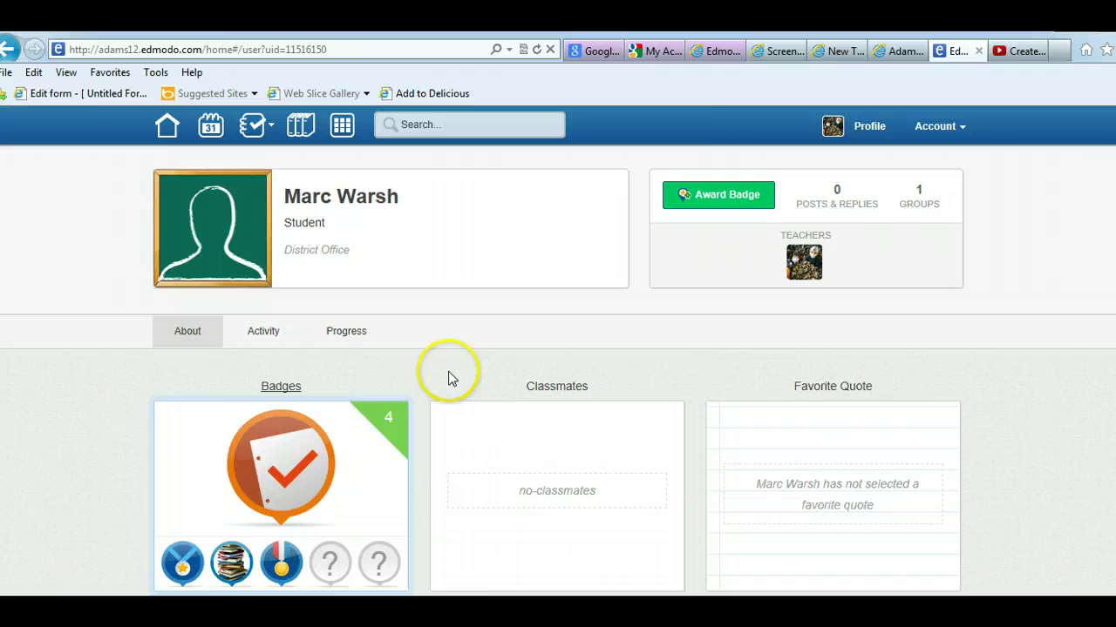
click(167, 126)
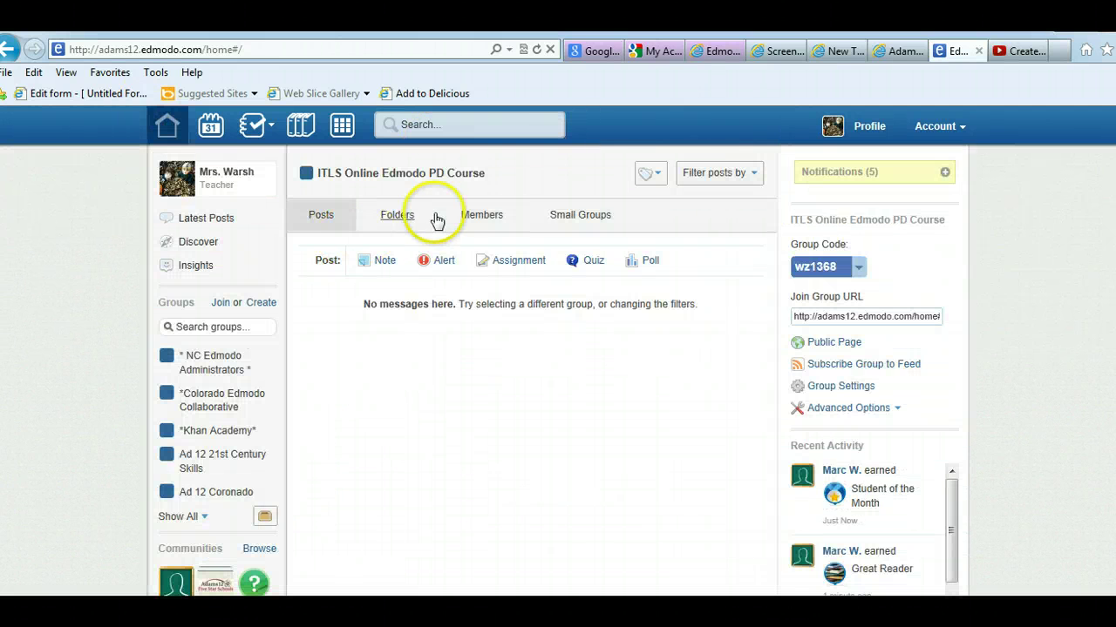
click(471, 219)
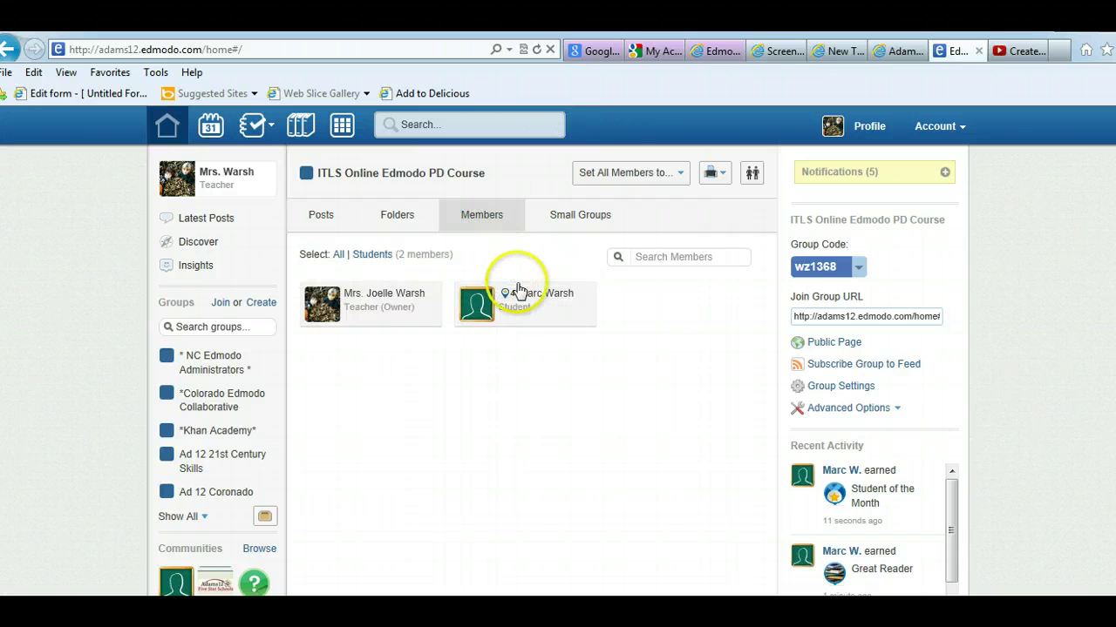
click(516, 295)
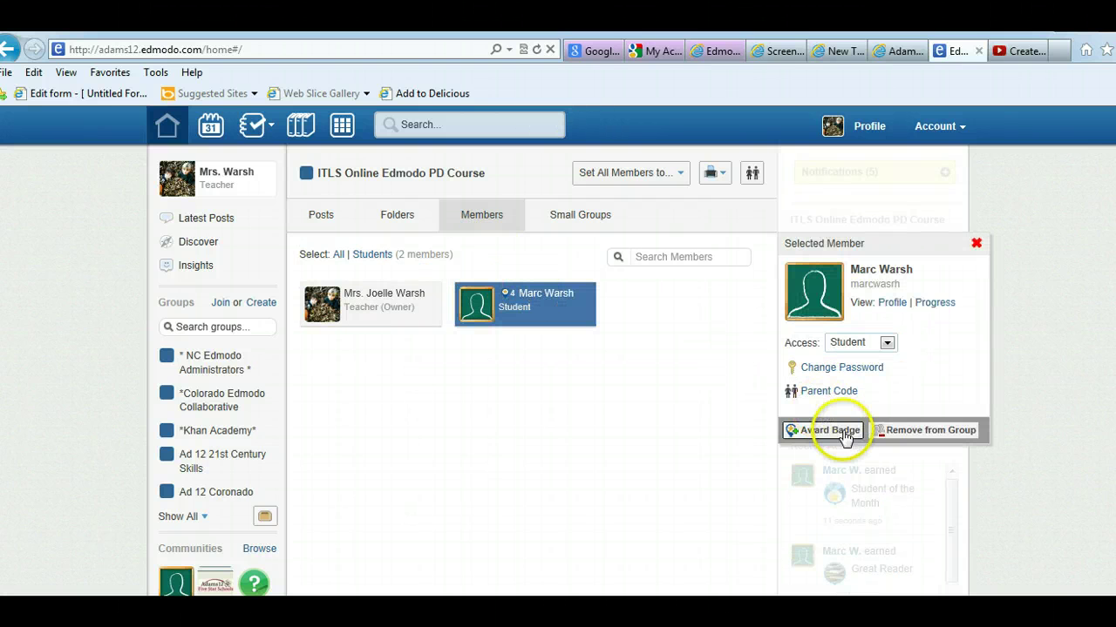
click(886, 303)
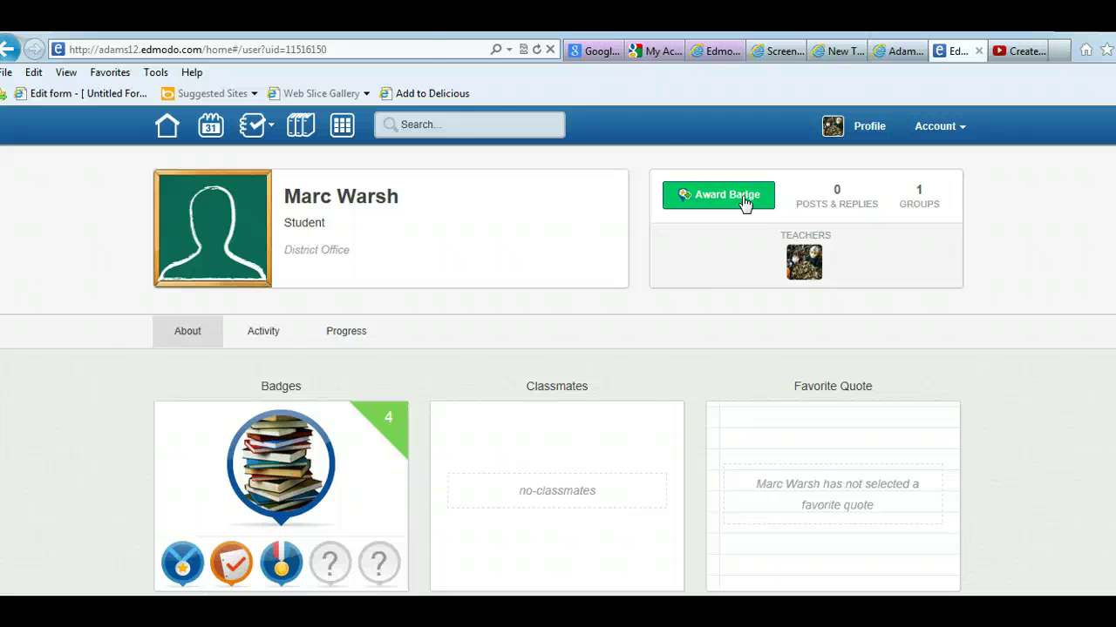
- Search for the other teacher by name, open their profile, and scroll to Shared Student Badges
click(433, 128)
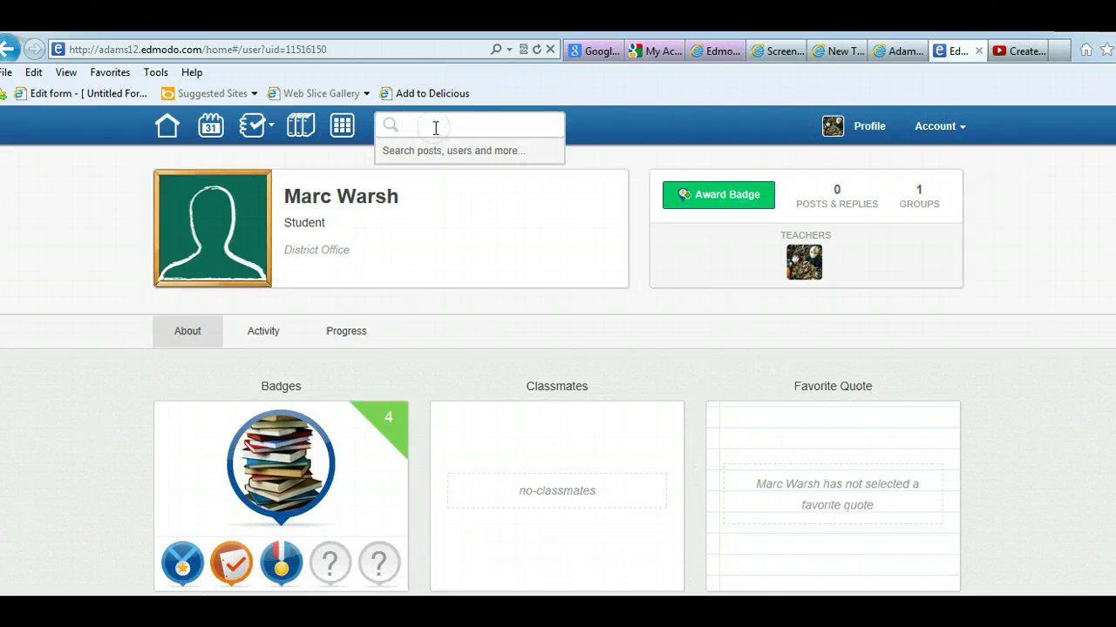
text(laura is)
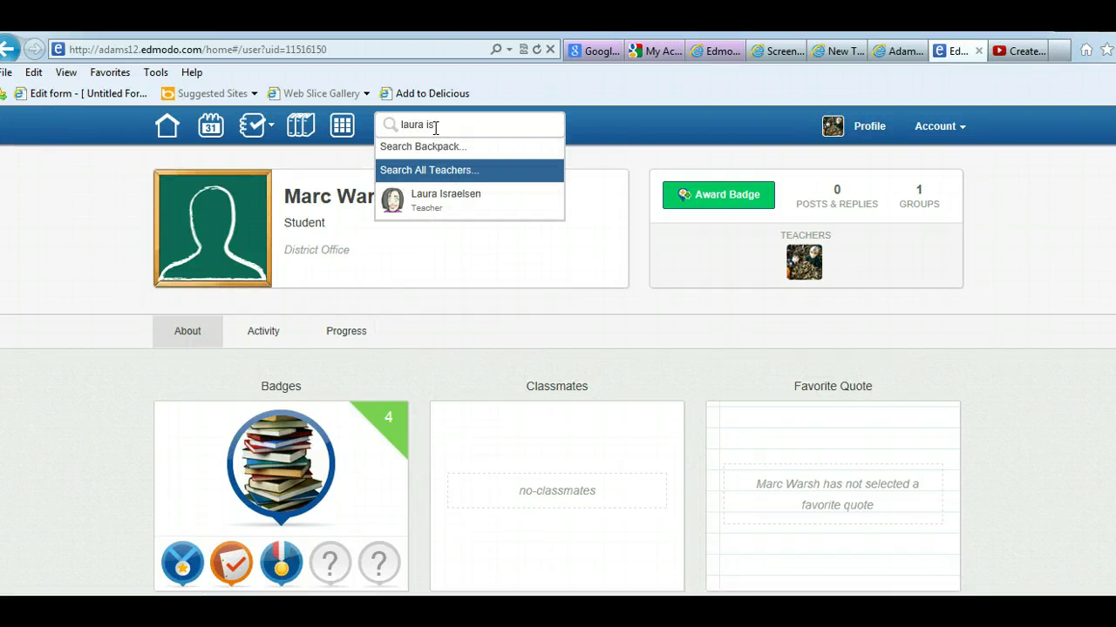
click(441, 197)
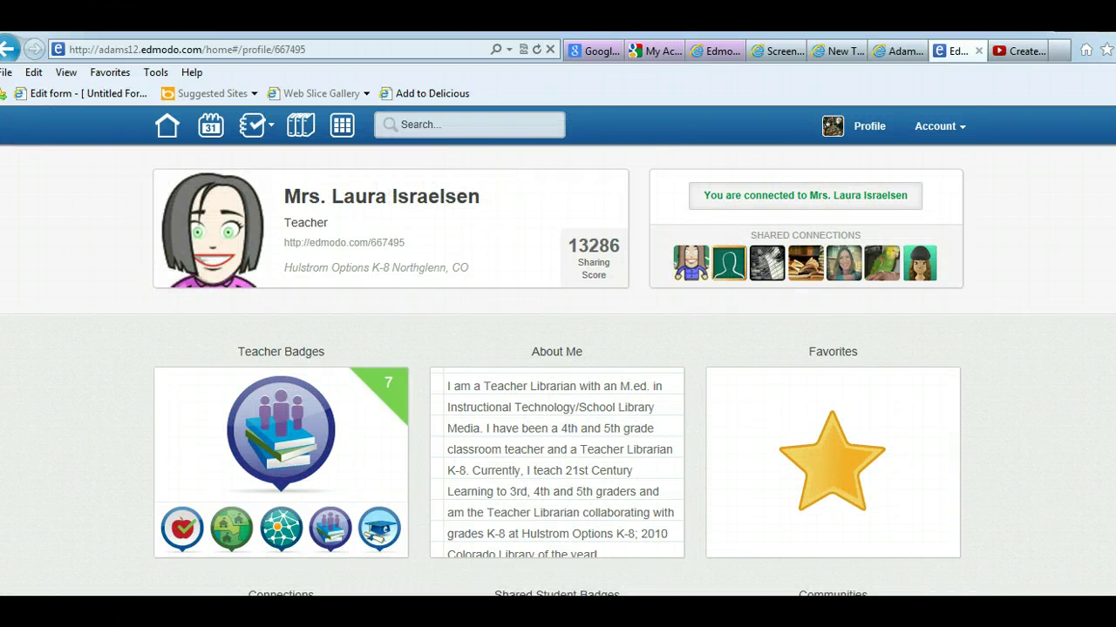
scroll(558, 371, down, 3)
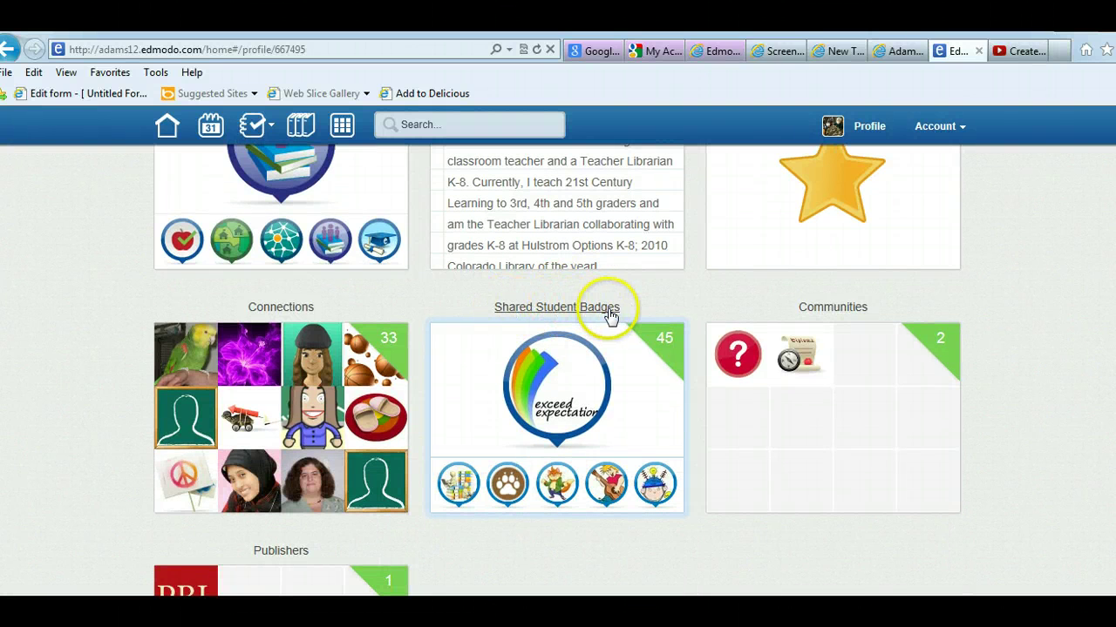
- Open the teacher's shared badges and add Great Teamwork!, Great Thinker and Responsibility to my badges
click(662, 348)
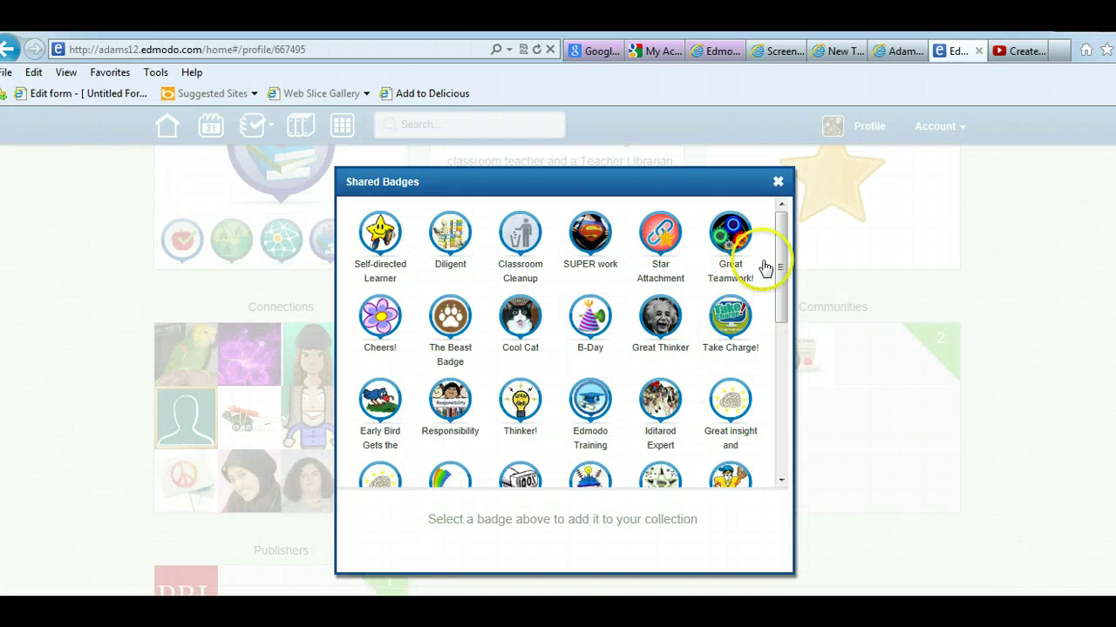
mouse_move(781, 253)
mouse_down()
mouse_move(782, 399)
mouse_move(774, 249)
mouse_up()
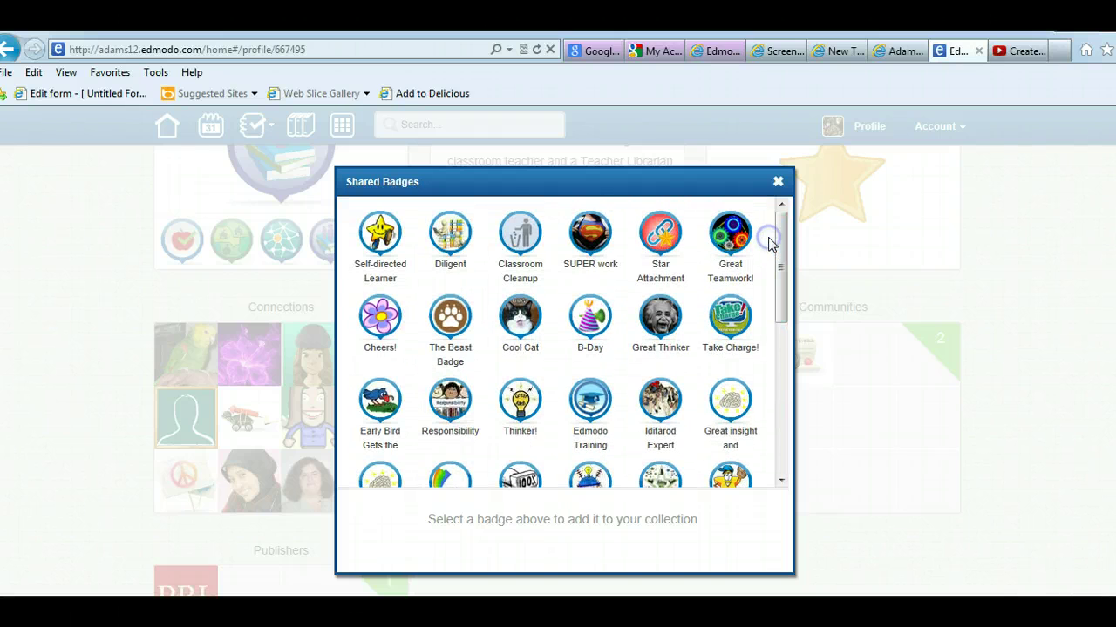
click(732, 244)
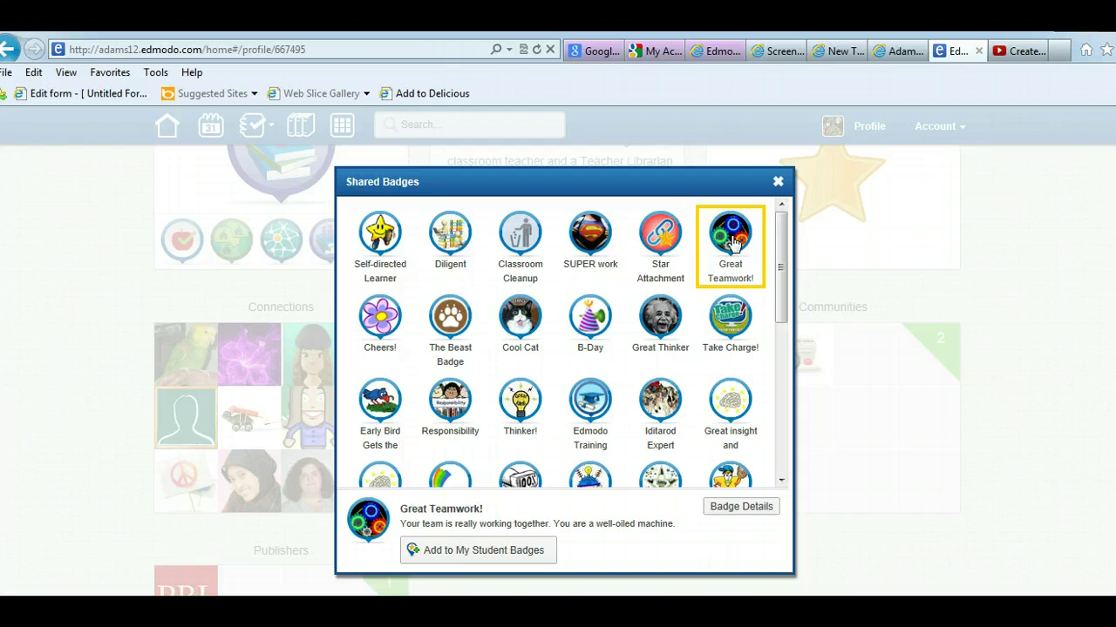
click(459, 555)
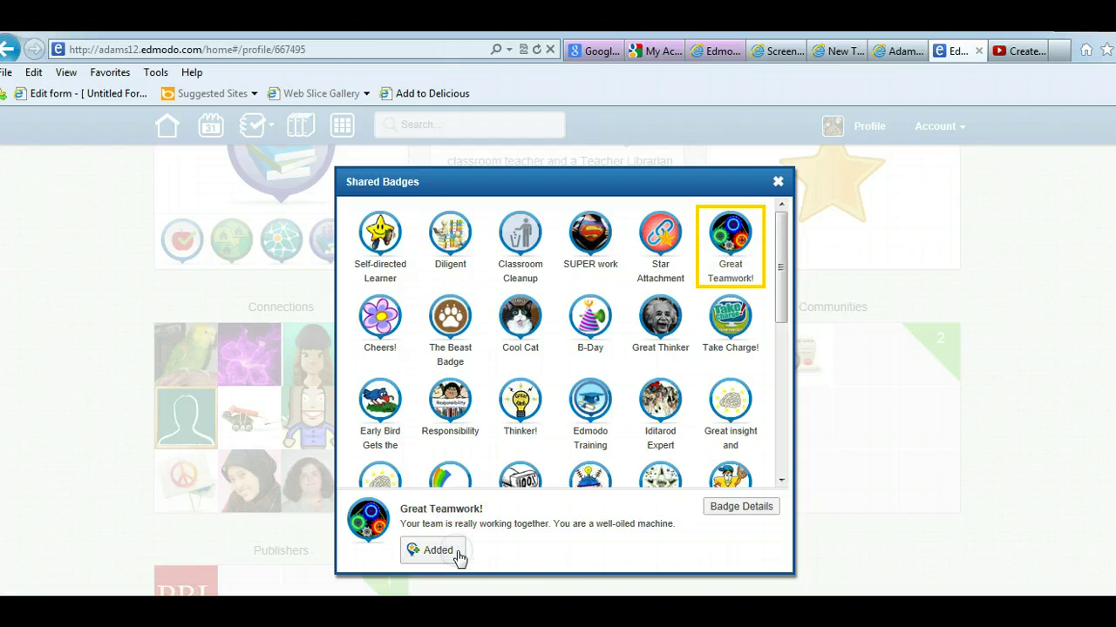
click(664, 317)
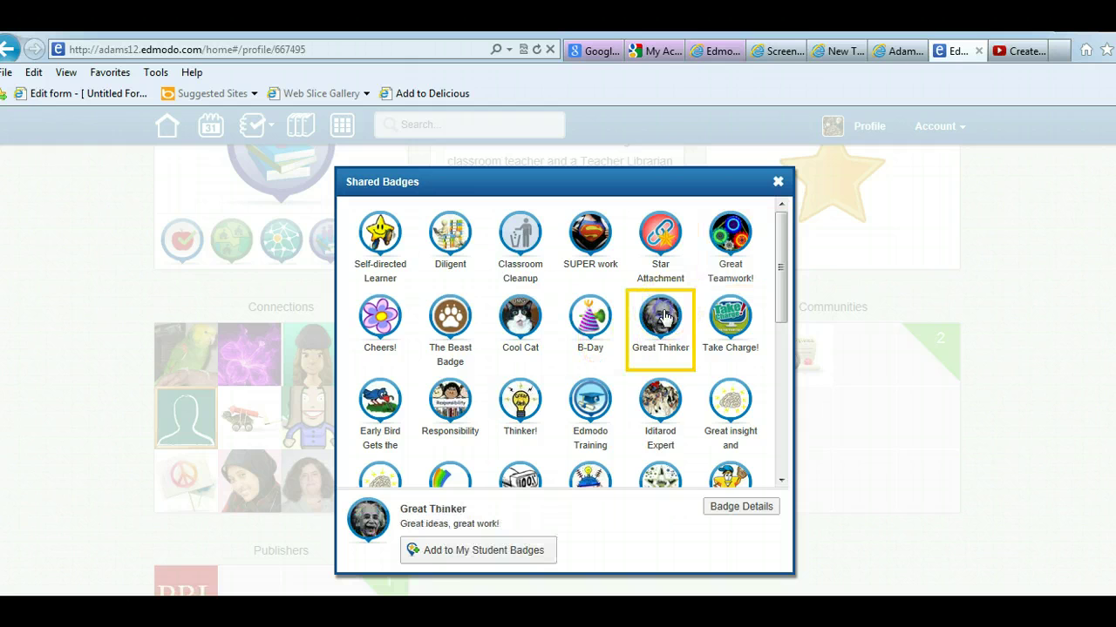
click(462, 553)
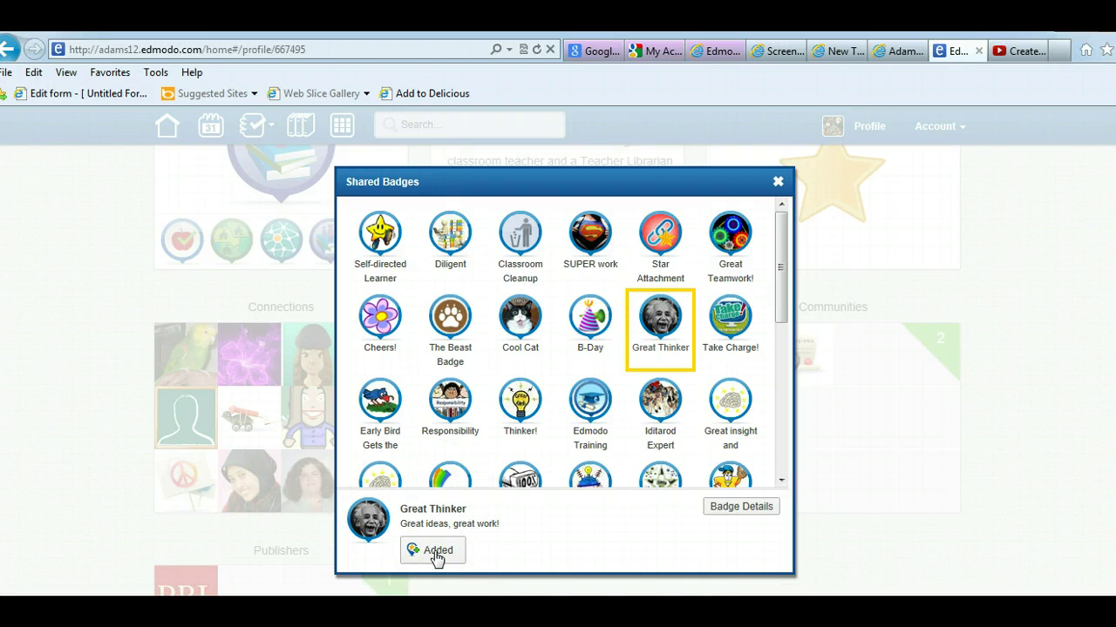
click(450, 397)
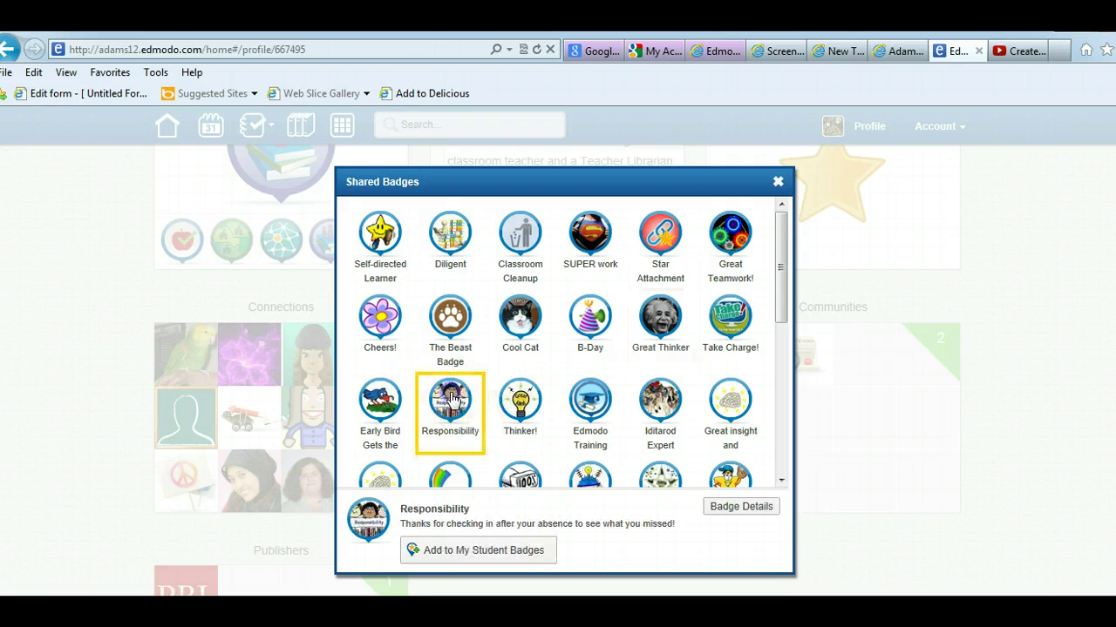
click(462, 553)
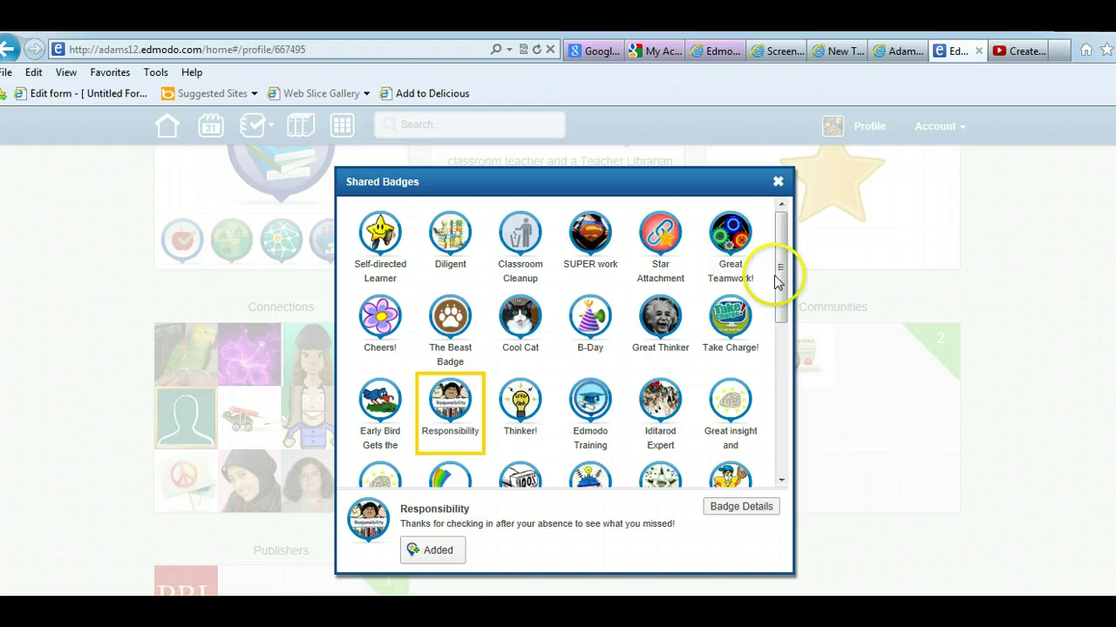
- Add On Fire and Brainiac Award to my student badges, then close the shared list
drag(781, 270, 780, 371)
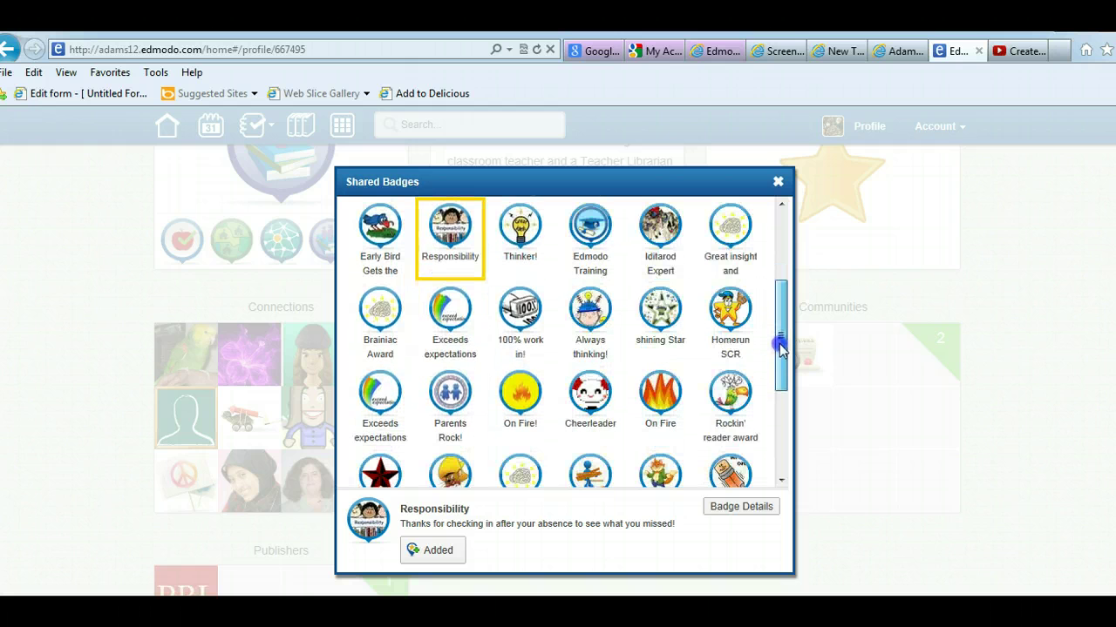
click(658, 353)
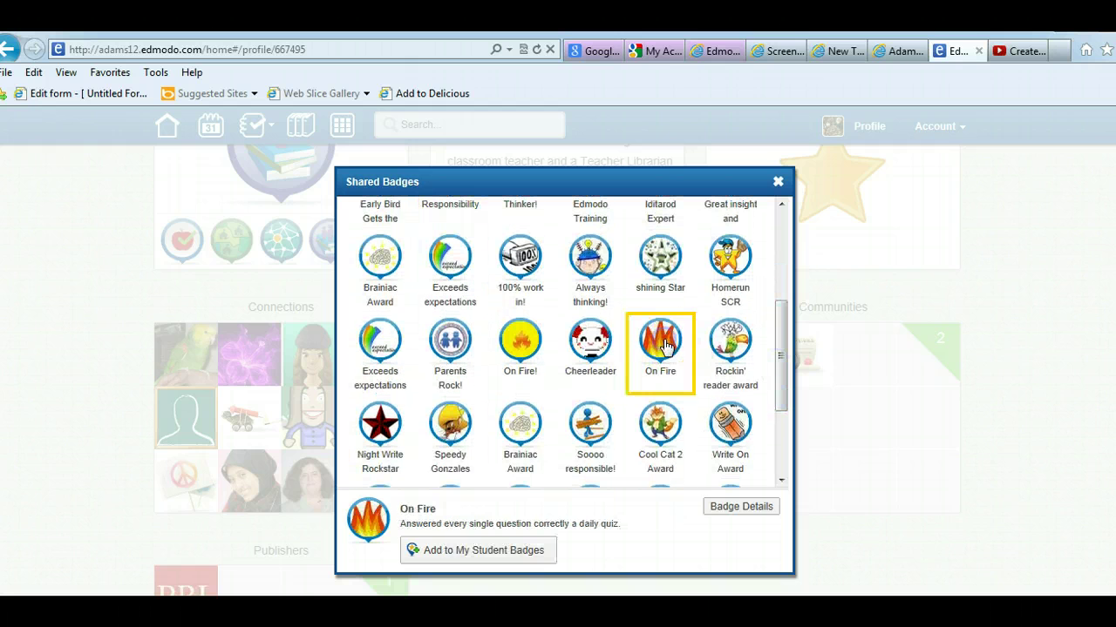
click(455, 551)
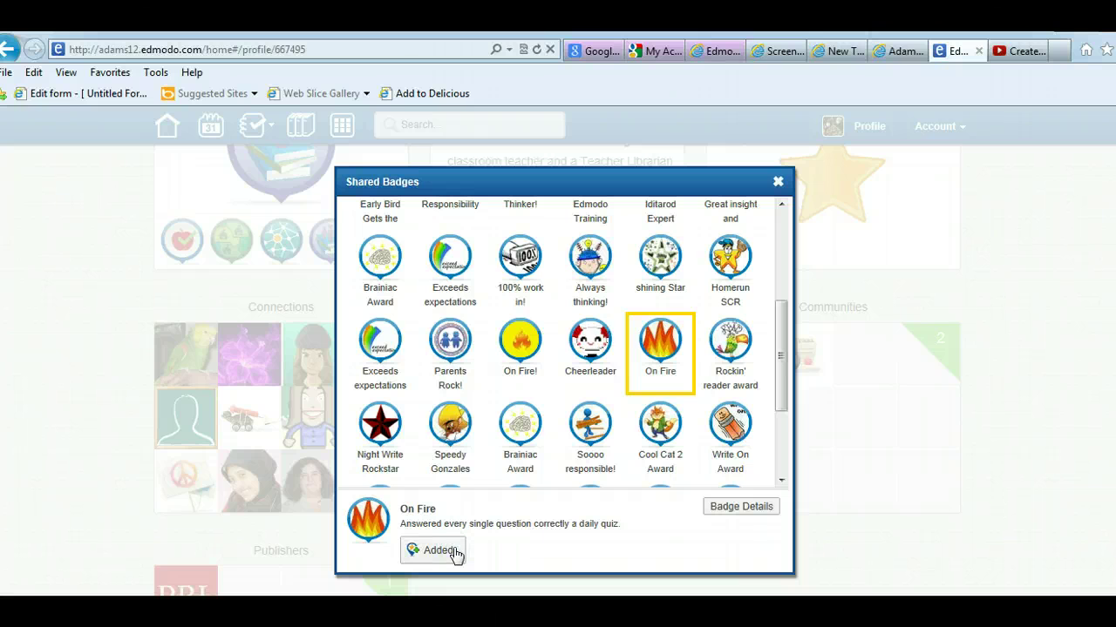
drag(780, 371, 783, 442)
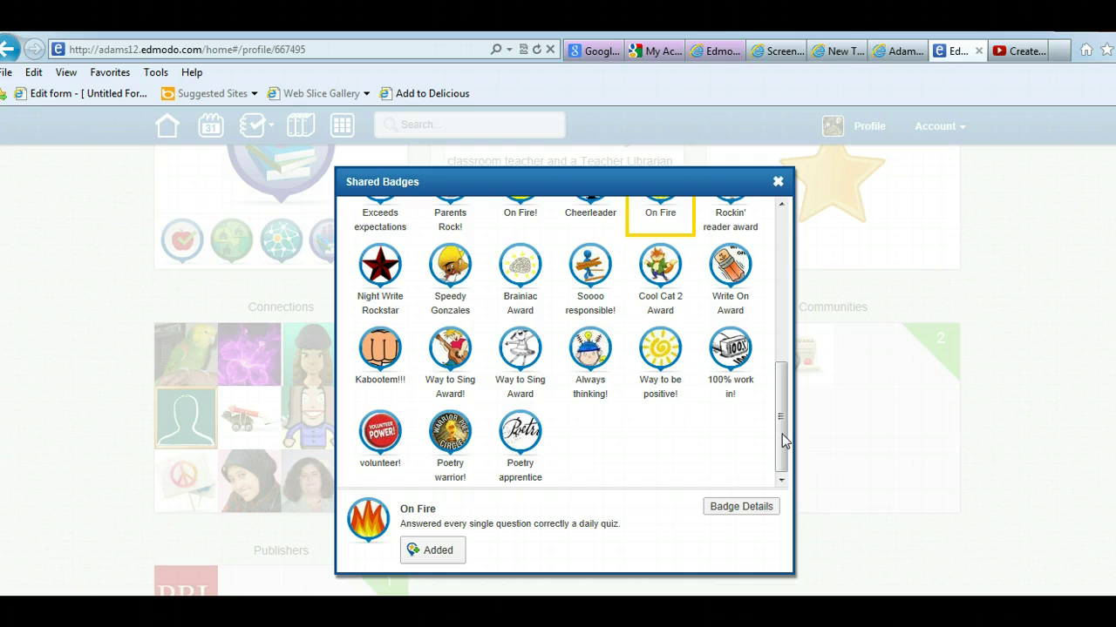
click(521, 270)
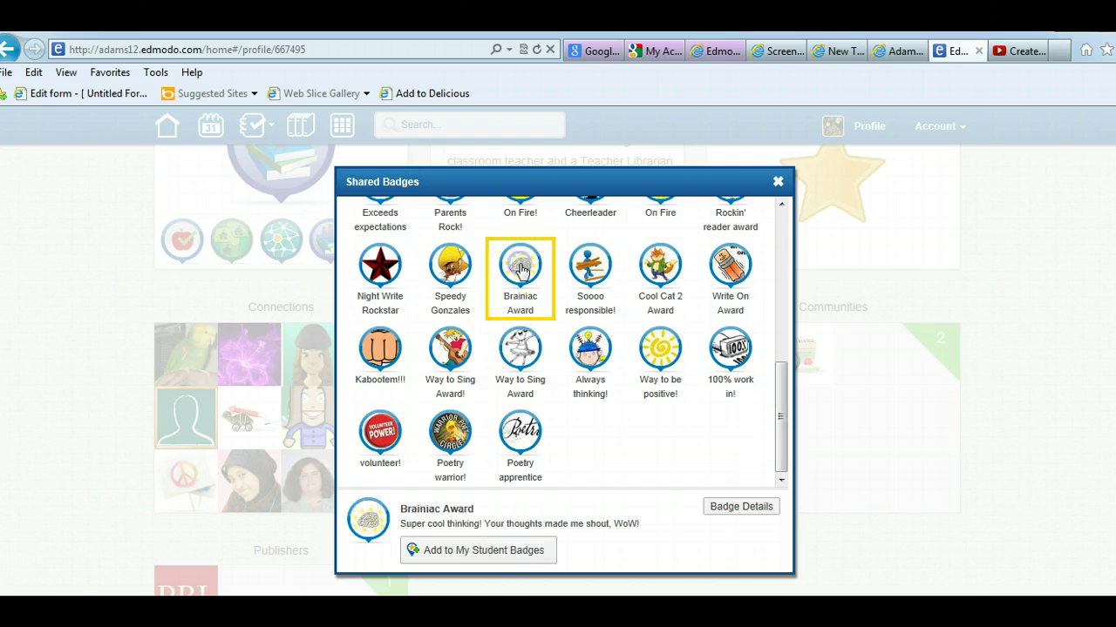
click(475, 558)
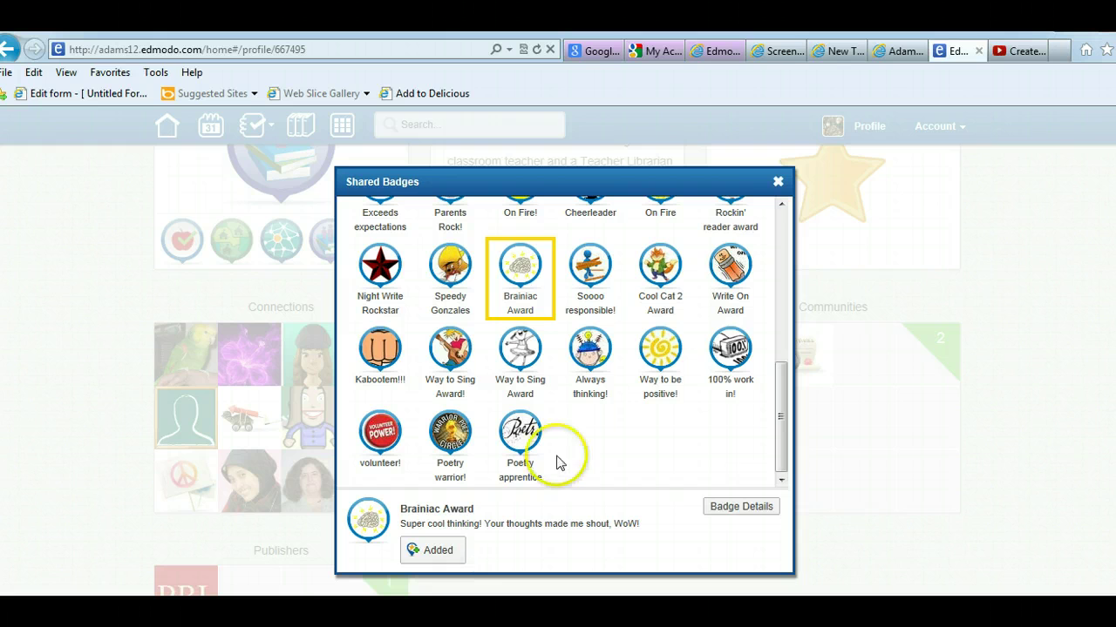
click(777, 181)
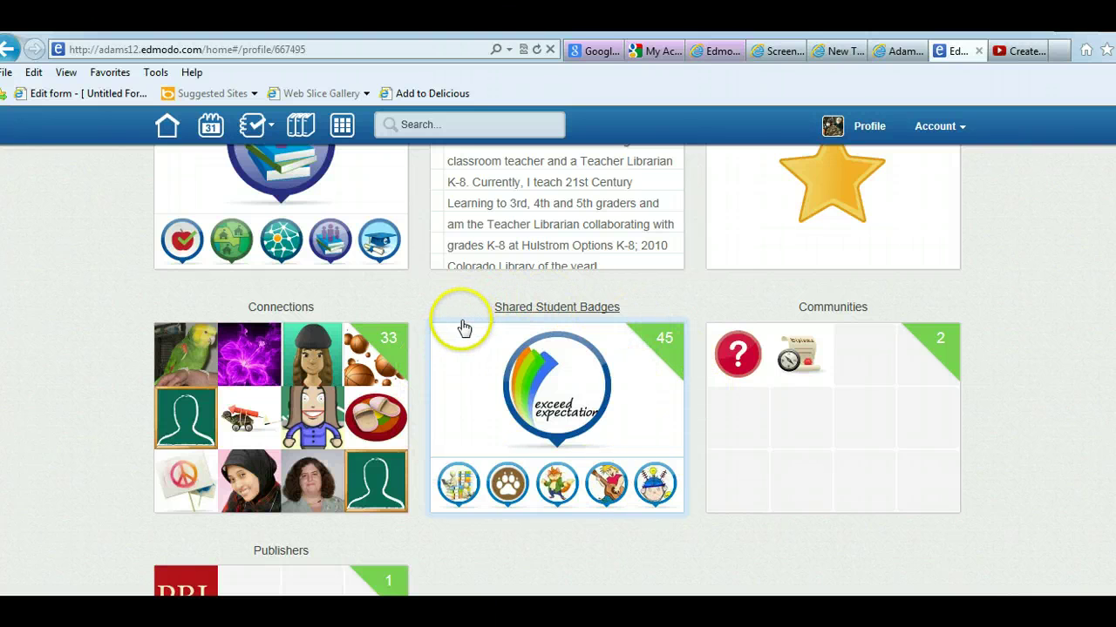
click(546, 422)
click(377, 244)
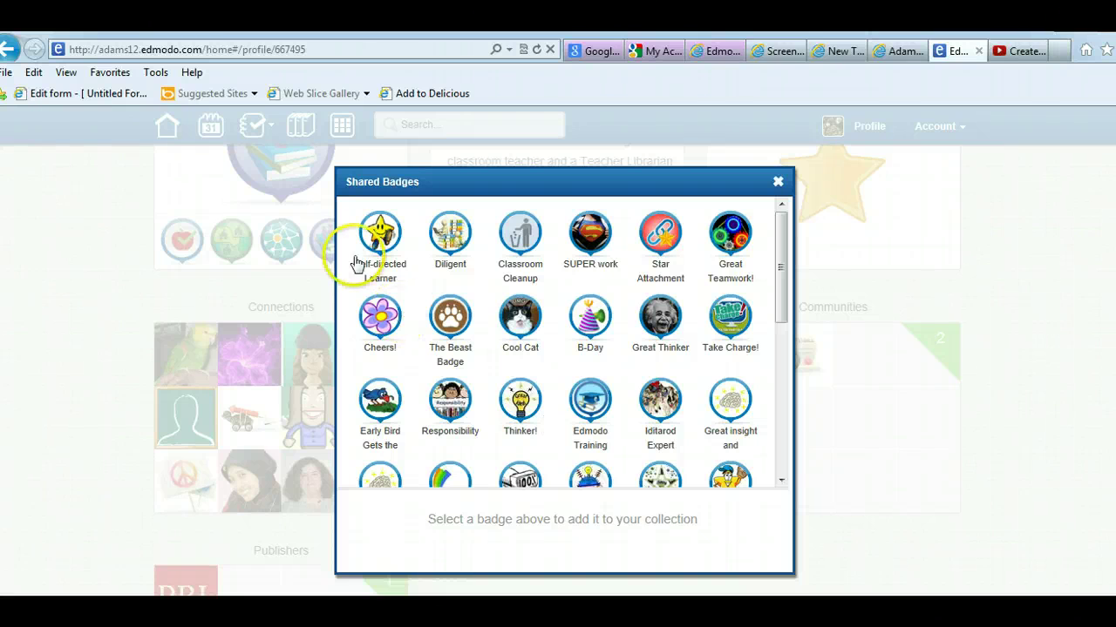
click(499, 566)
click(499, 566)
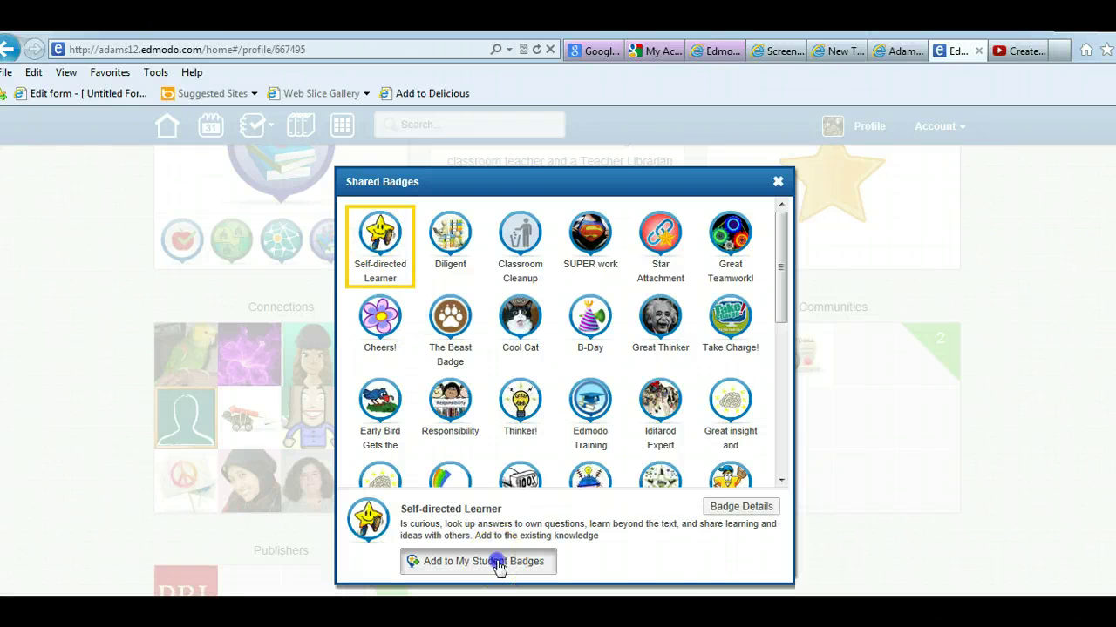
click(778, 180)
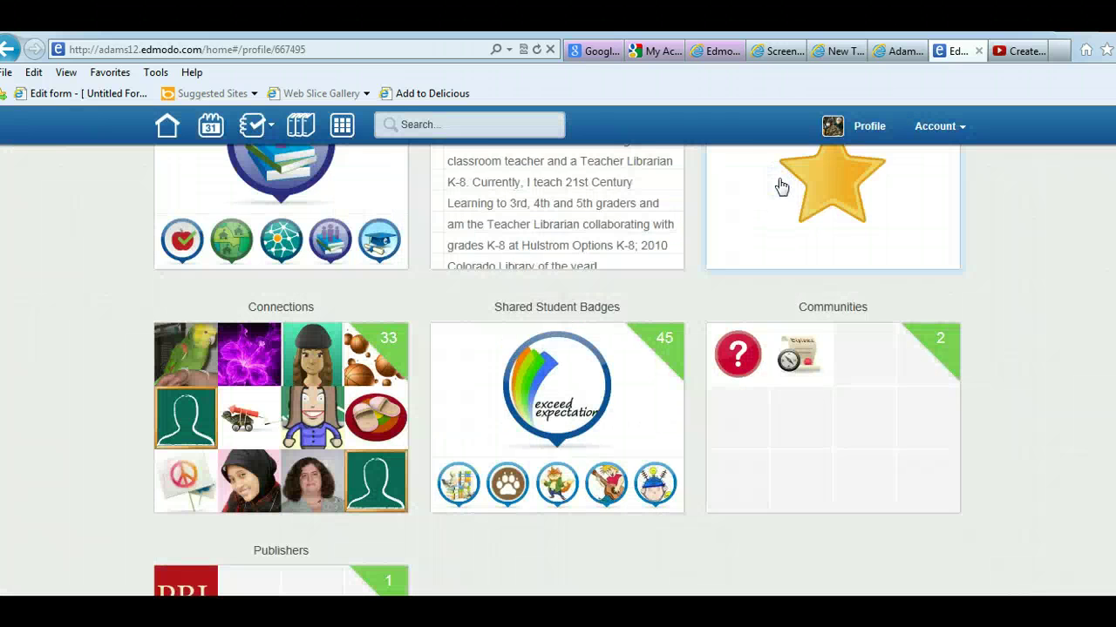
click(303, 131)
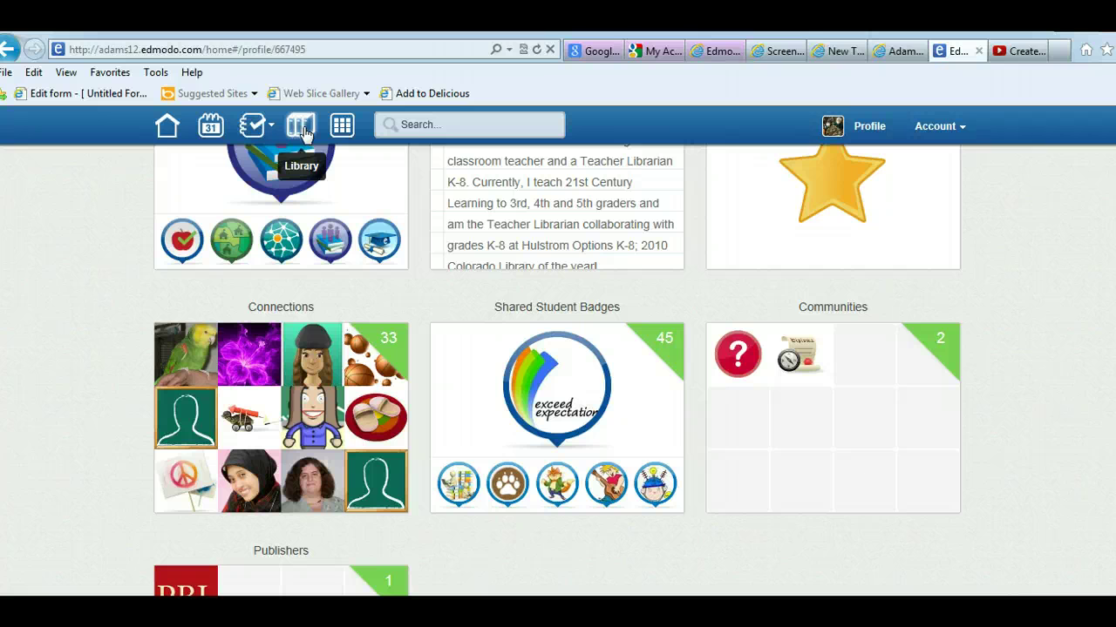
- Open the ITLS Online Edmodo PD Course gradebook from the Progress list
click(251, 126)
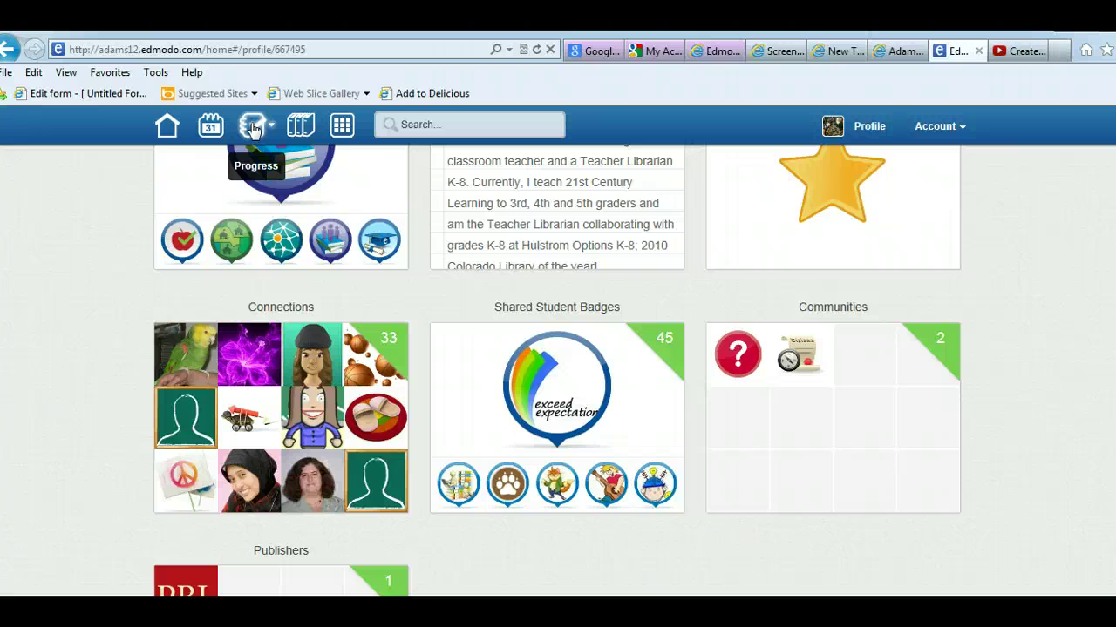
click(252, 128)
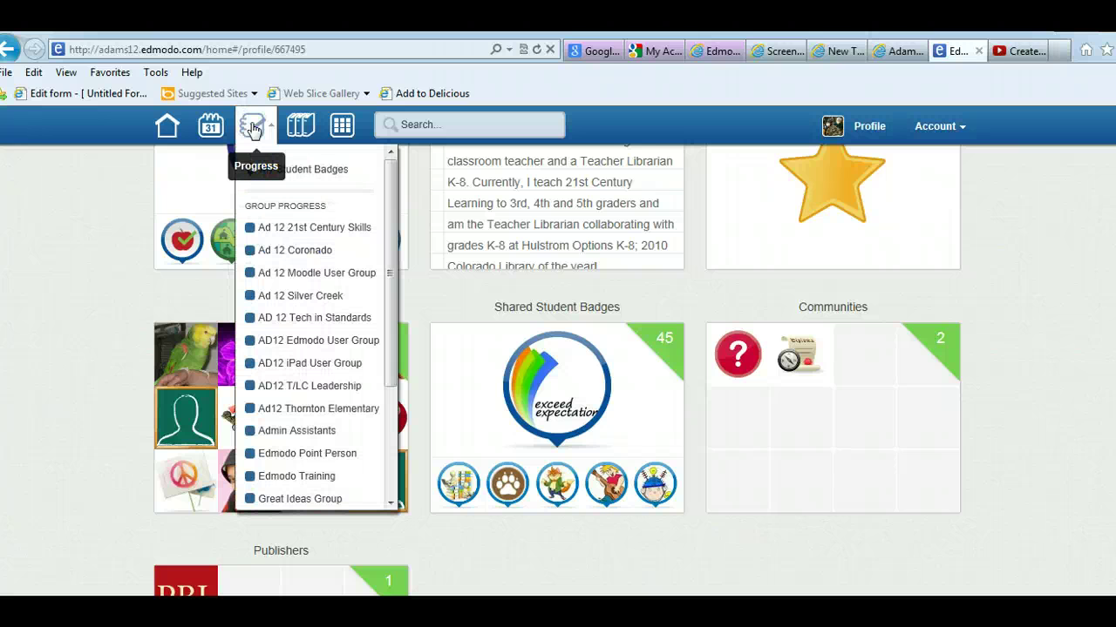
drag(391, 228, 398, 311)
click(316, 391)
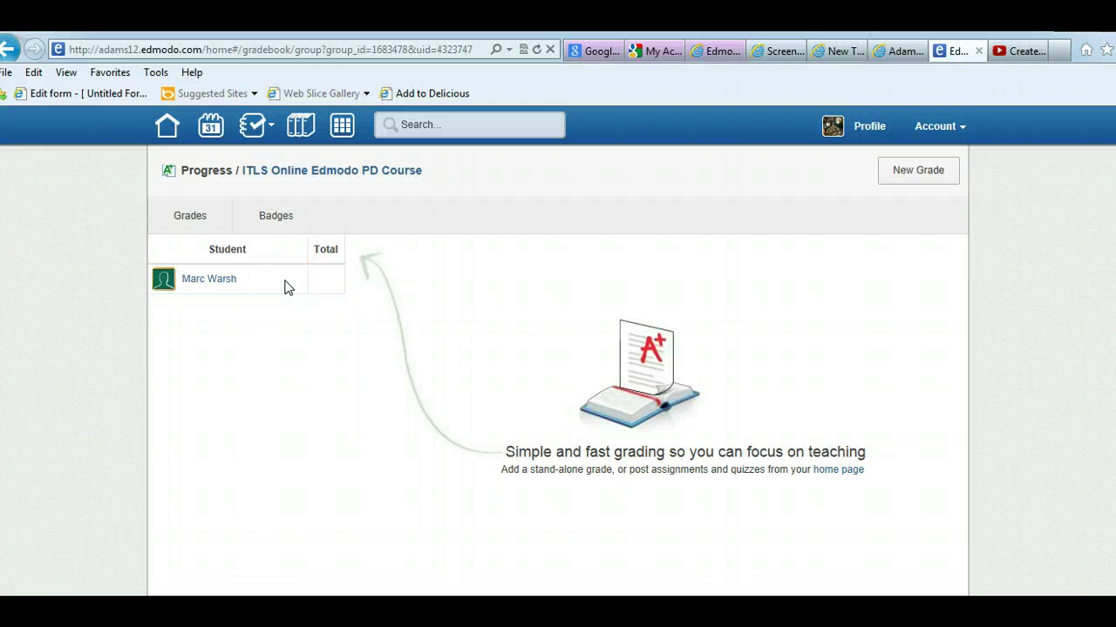
- Switch the gradebook to Badges and add Great Reader and On Fire columns
click(276, 218)
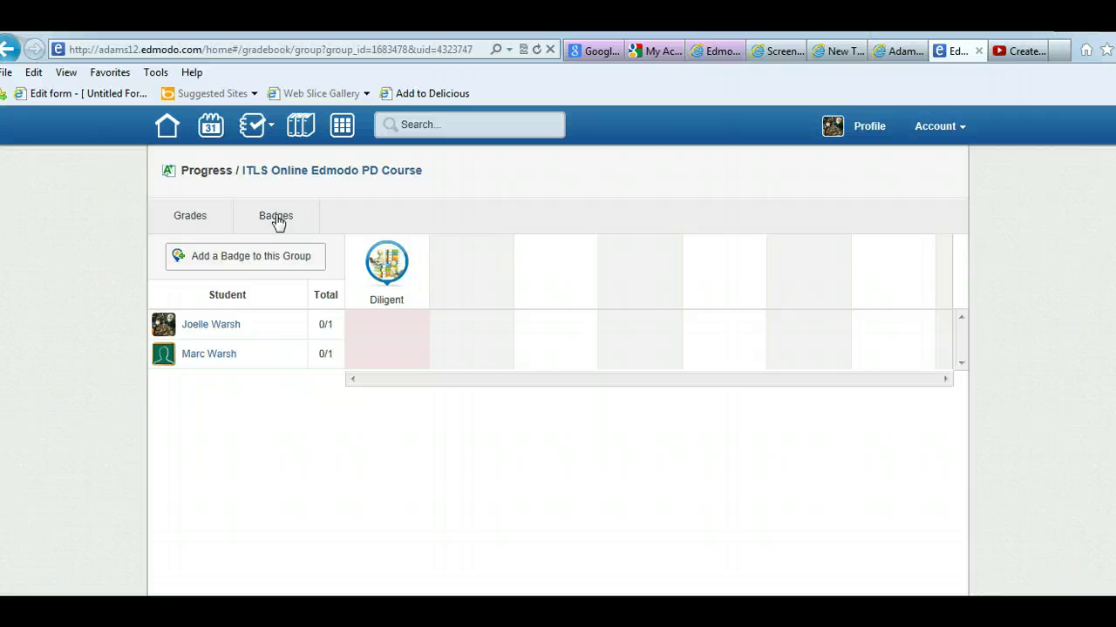
click(387, 262)
click(272, 257)
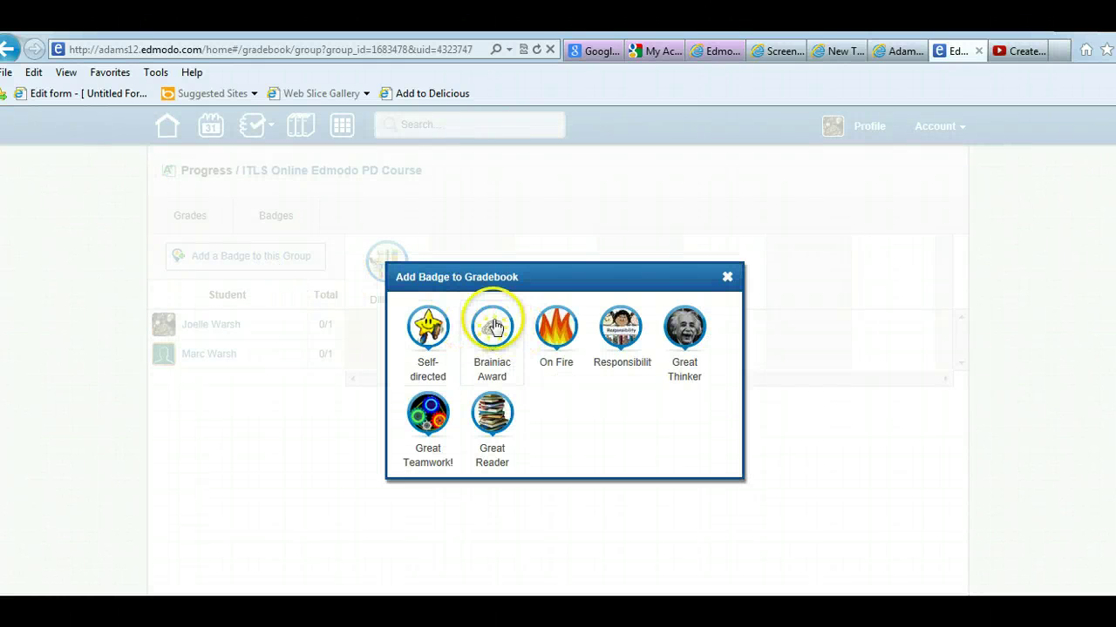
click(556, 294)
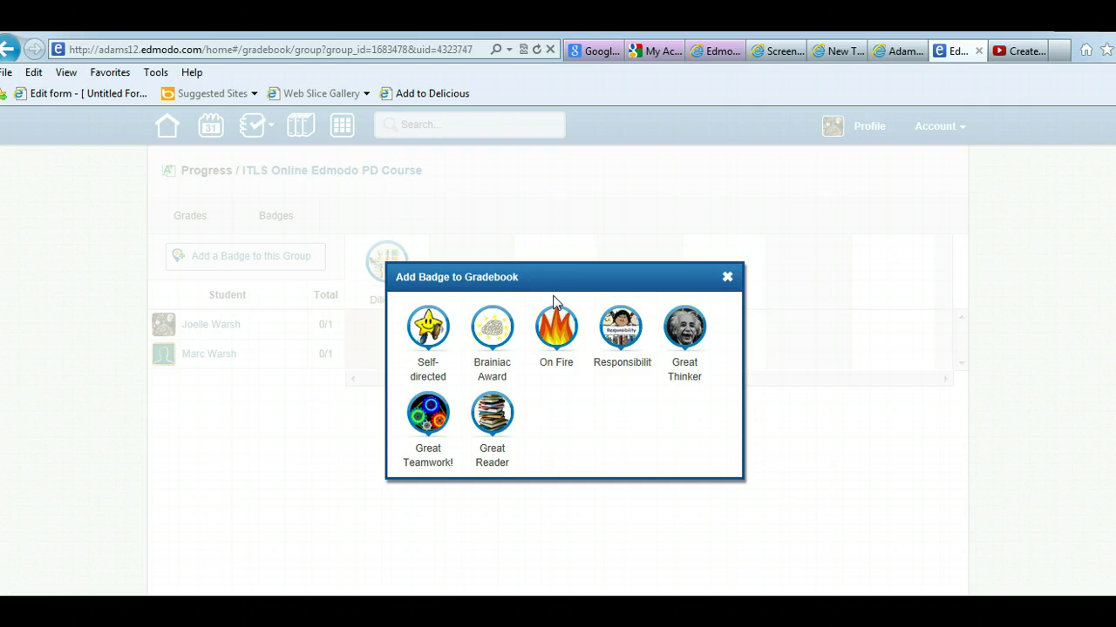
click(491, 415)
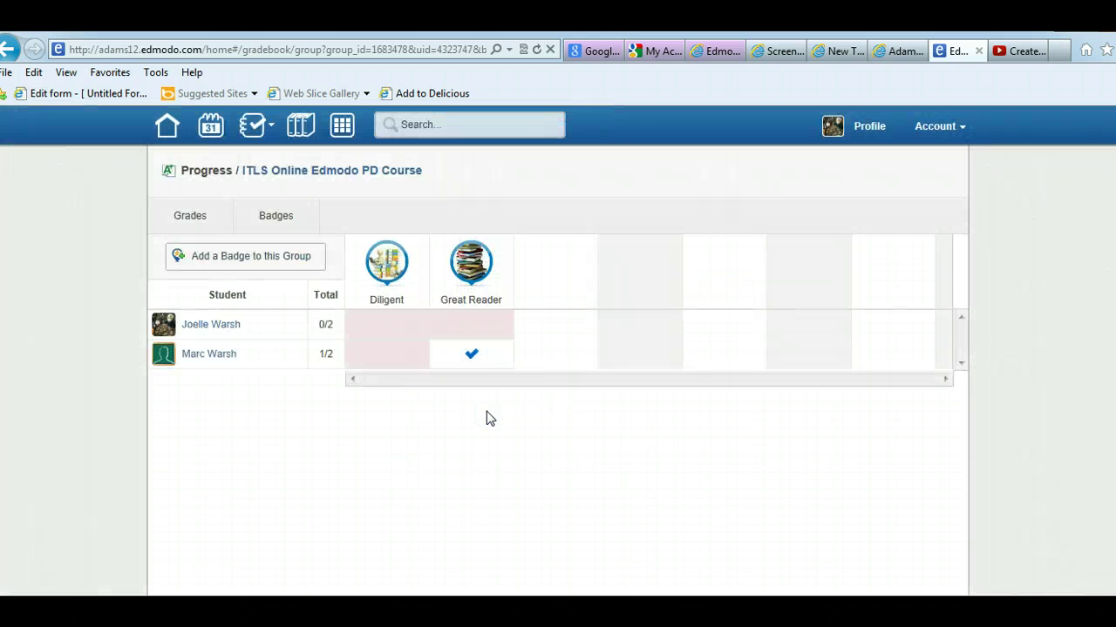
click(262, 251)
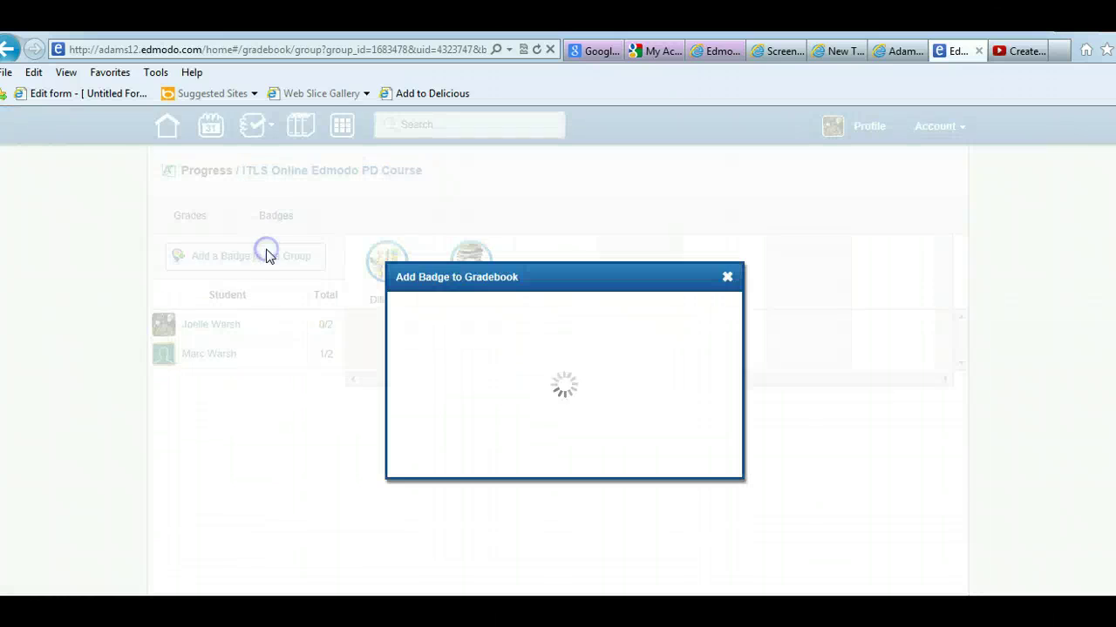
click(543, 380)
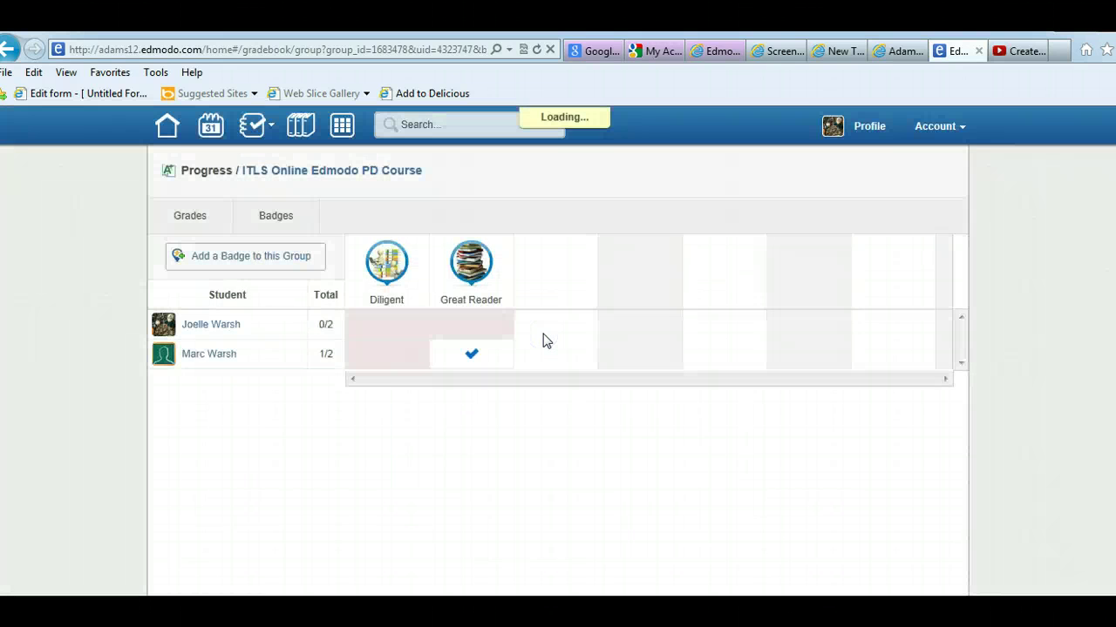
- Add Self-directed, Great Thinker, Great Teamwork and Brainiac Award columns, then uncheck Great Reader for the second student
click(274, 254)
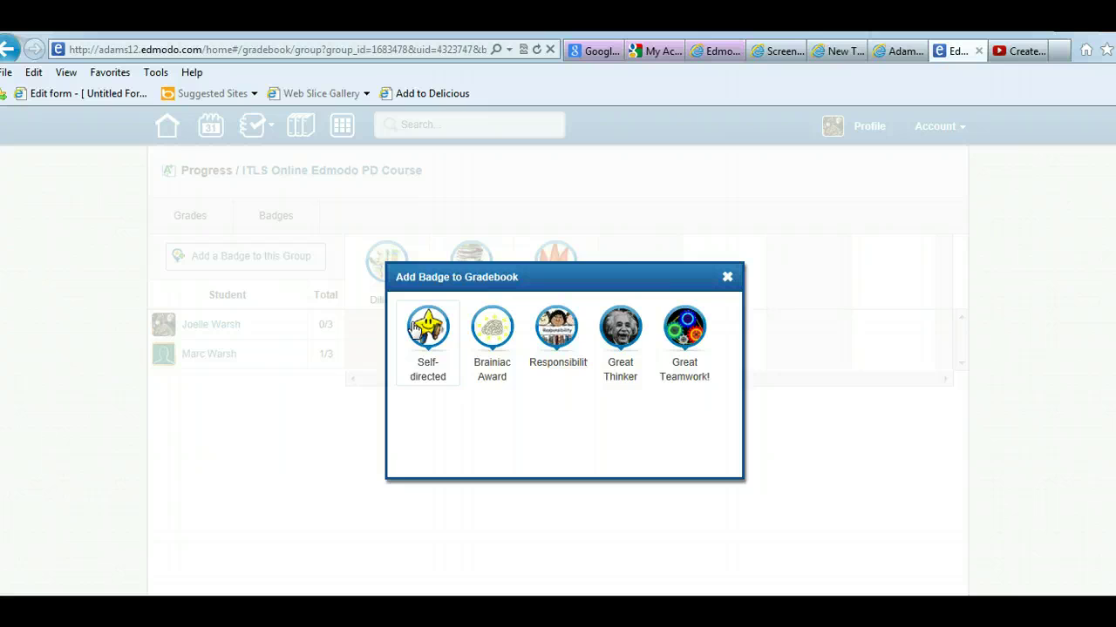
click(419, 328)
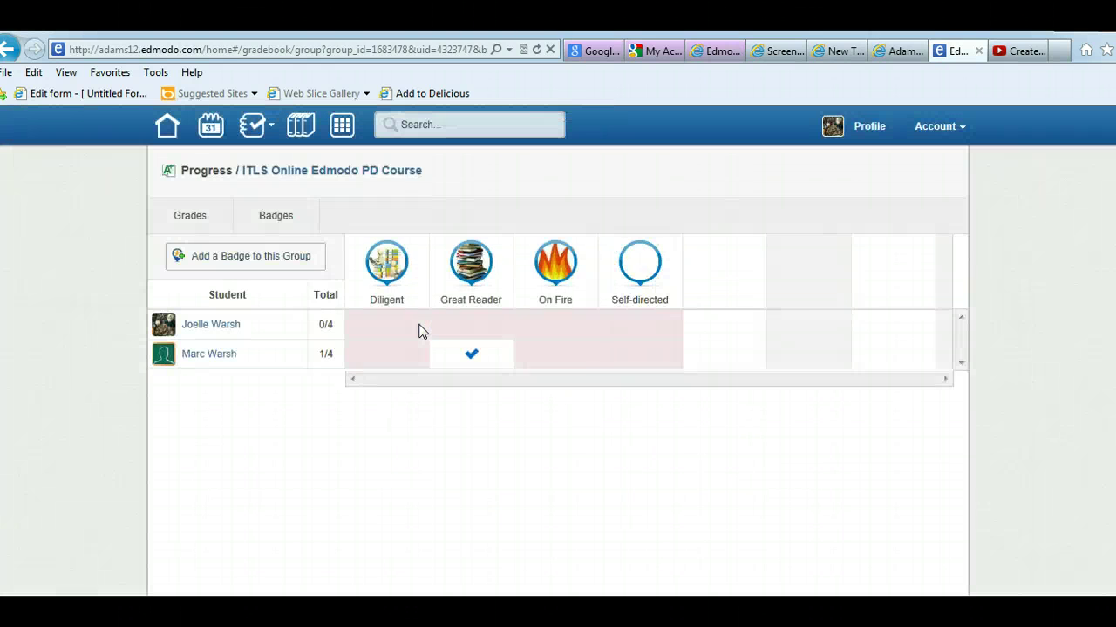
click(288, 255)
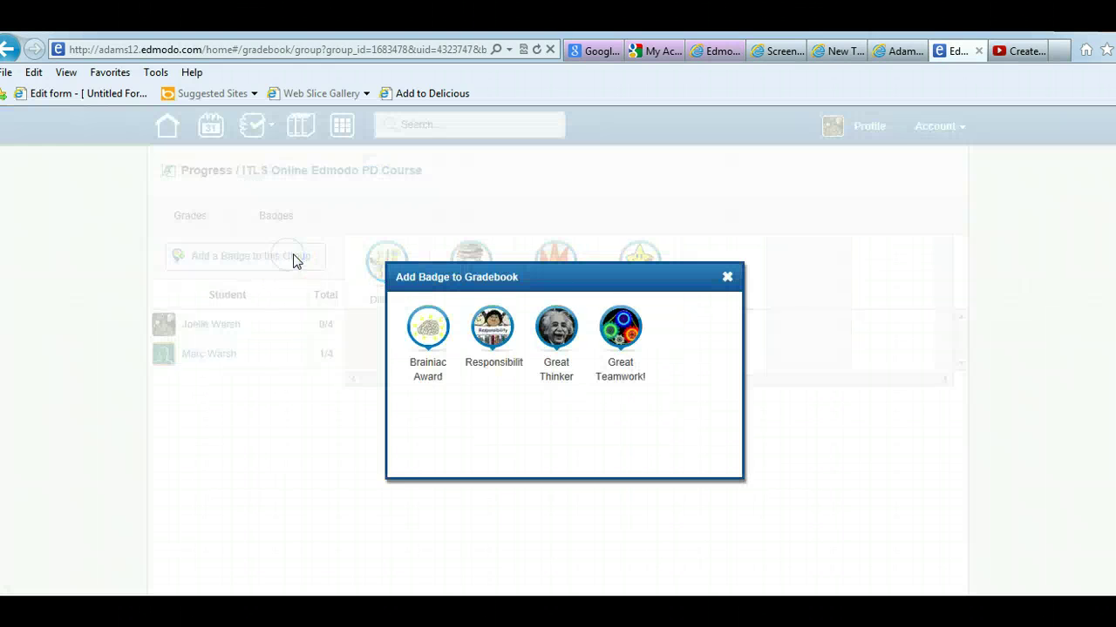
click(554, 324)
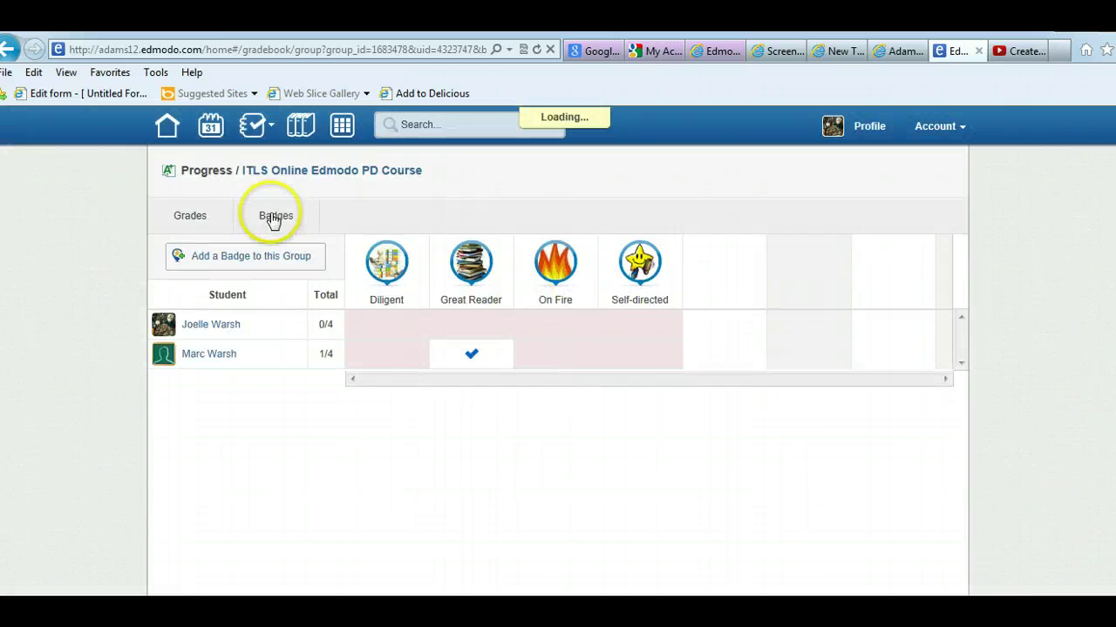
click(277, 255)
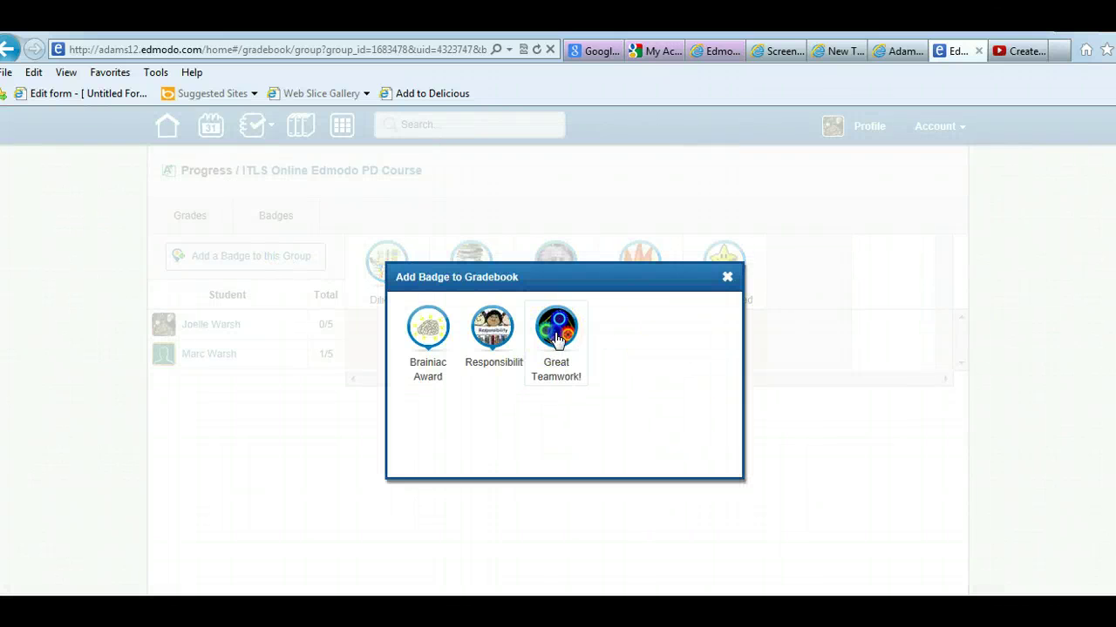
click(557, 337)
click(270, 254)
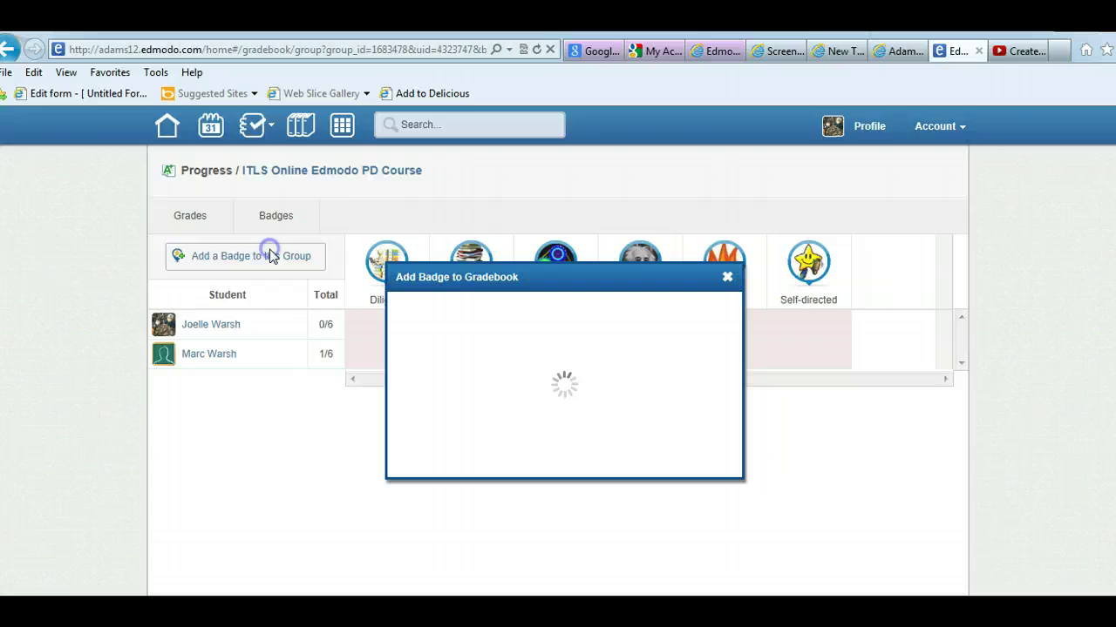
click(428, 338)
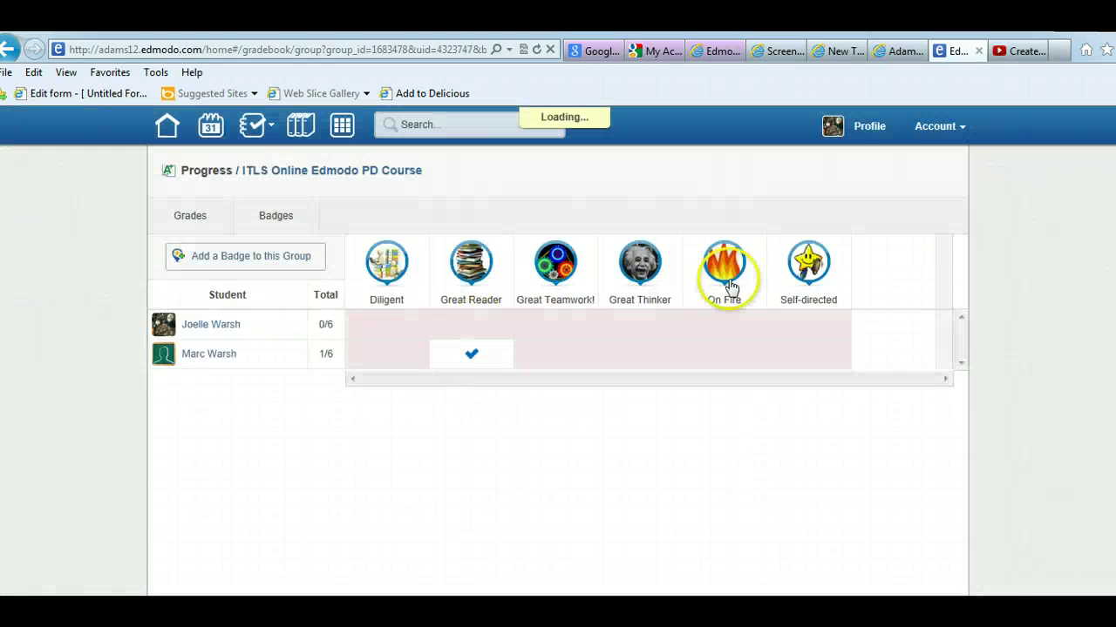
click(473, 355)
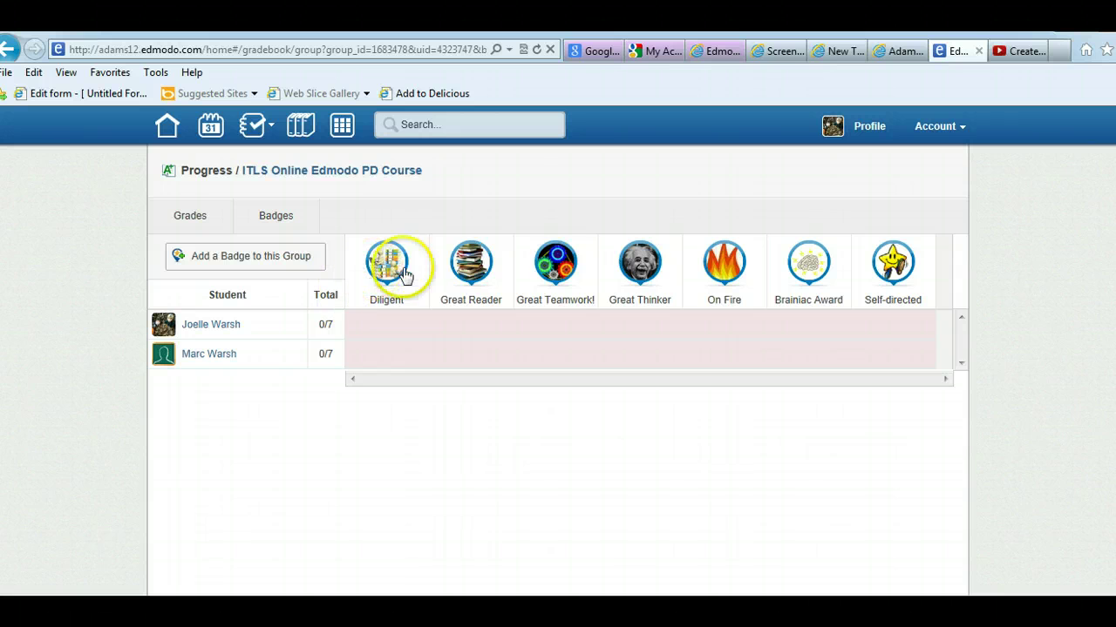
- Award the second student Diligent, Great Teamwork and Great Thinker, and the first student Great Reader
click(193, 215)
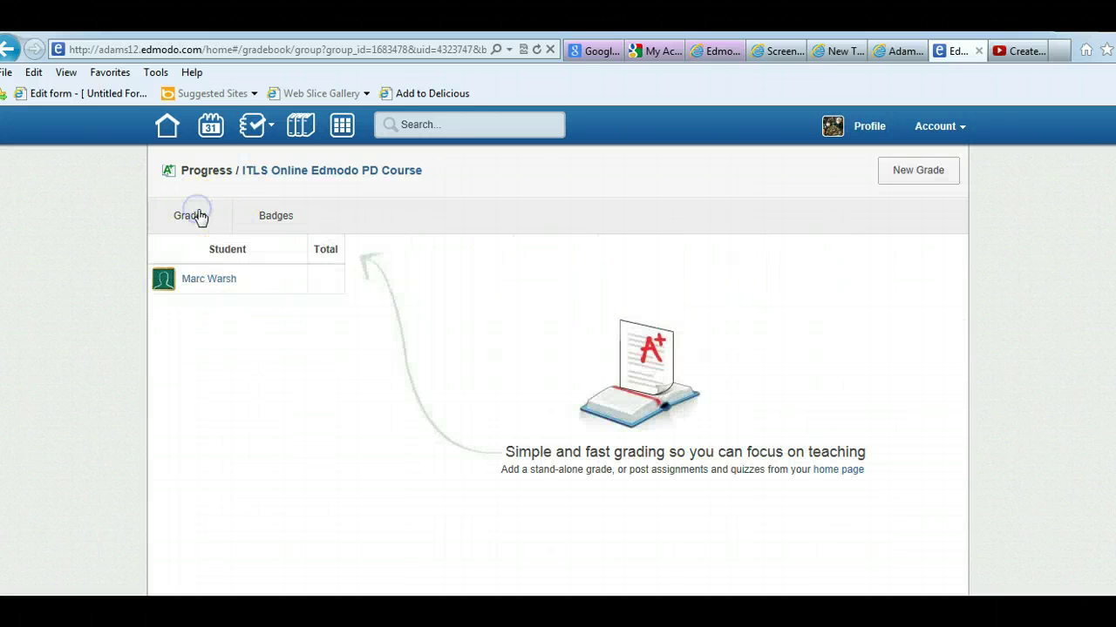
click(272, 217)
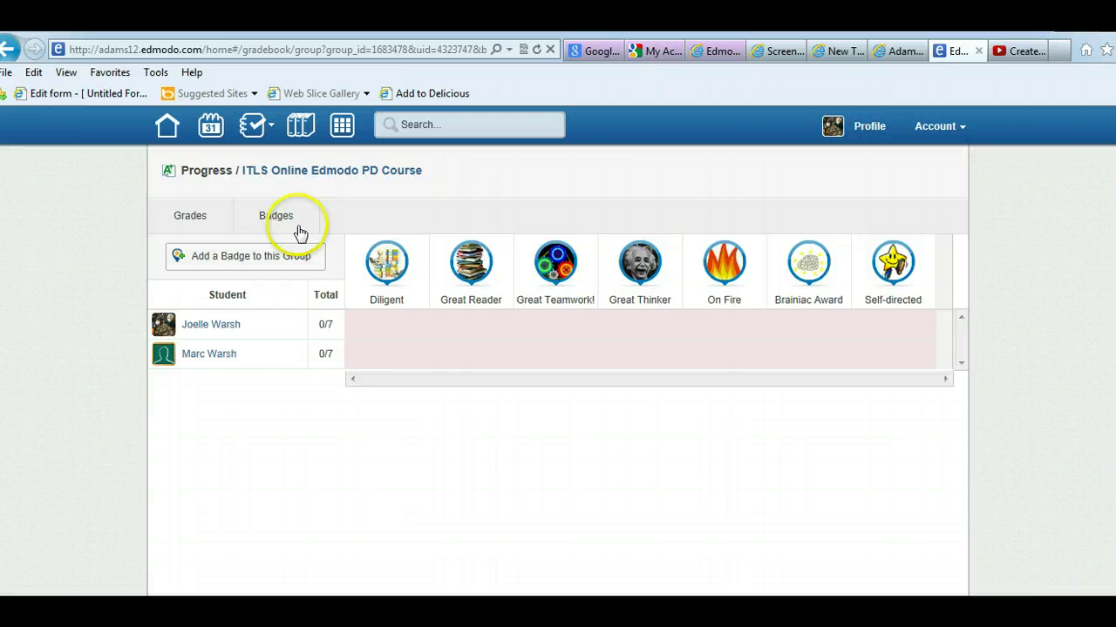
click(374, 353)
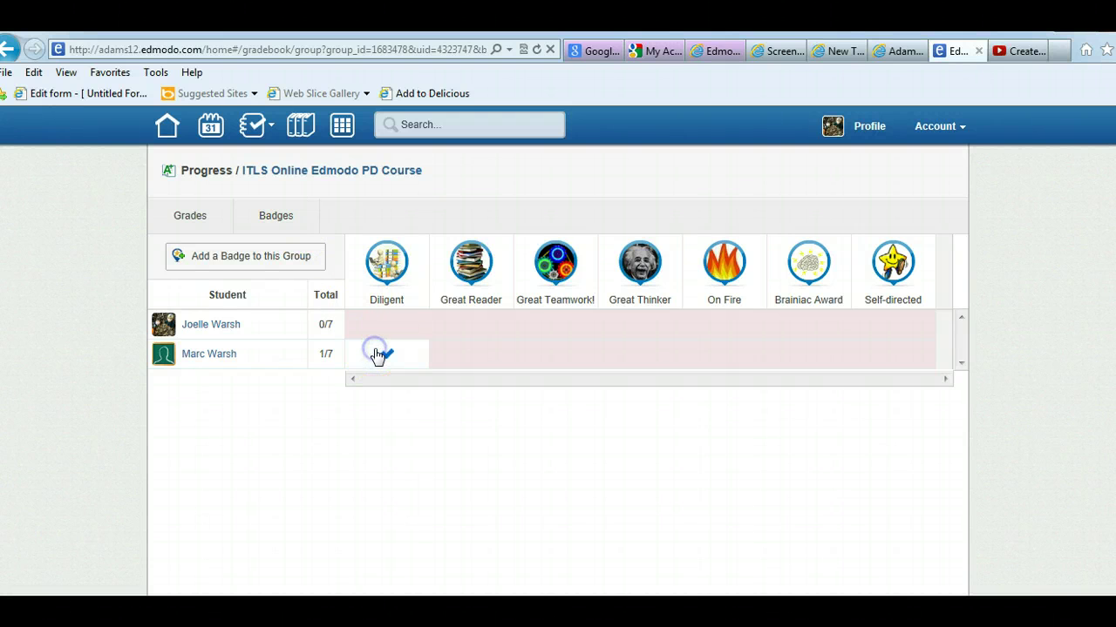
click(455, 324)
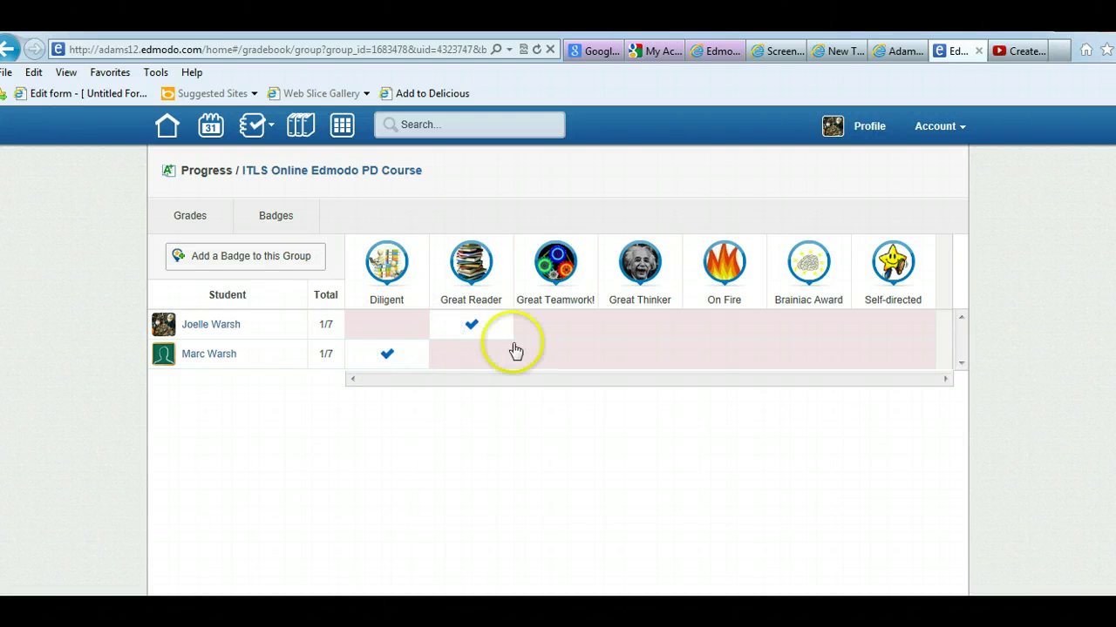
click(542, 357)
click(648, 361)
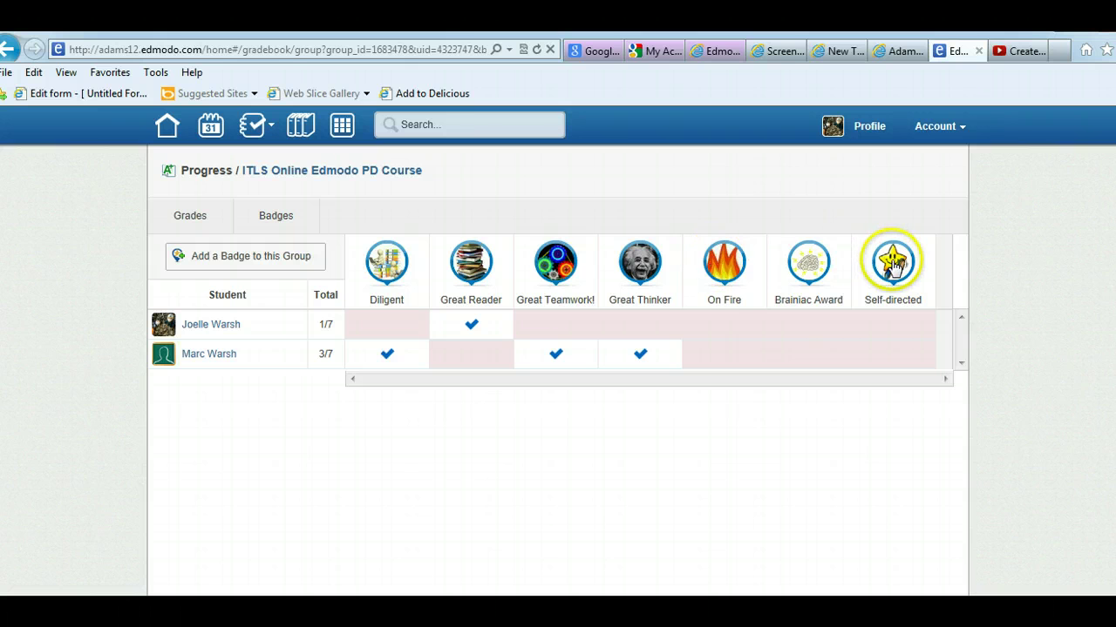
- Add the Responsibility badge to the gradebook and award it to the second student
click(213, 252)
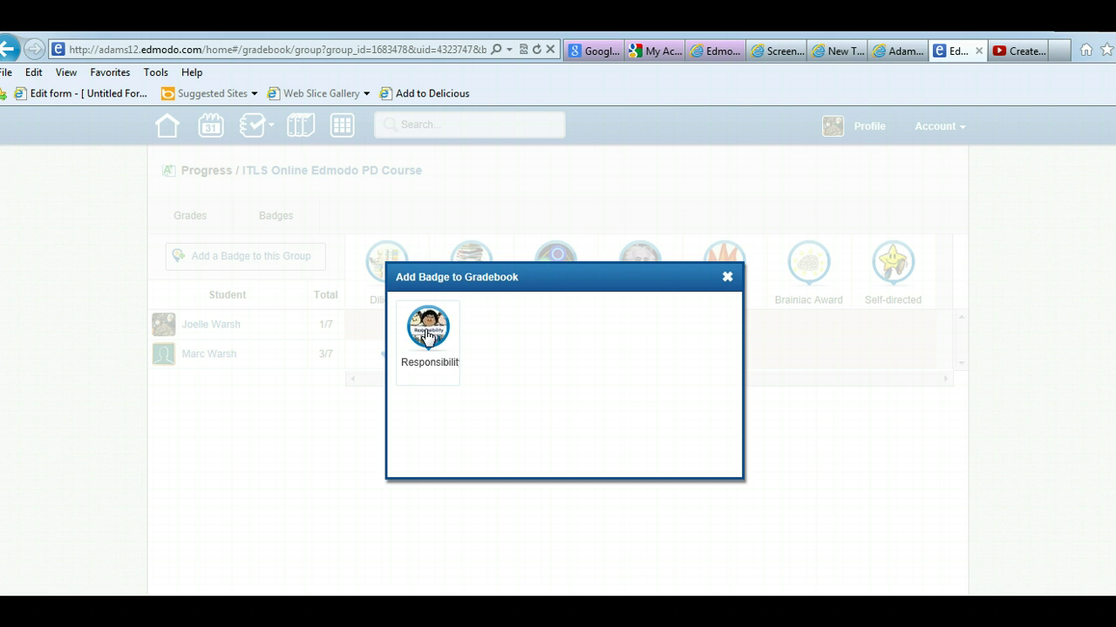
click(426, 335)
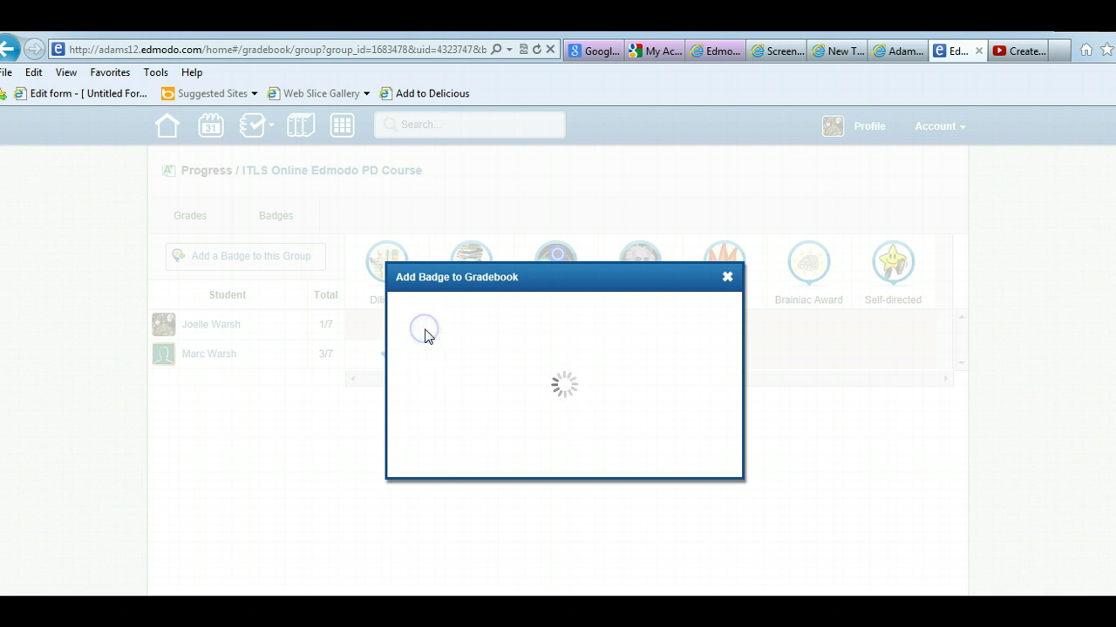
click(702, 359)
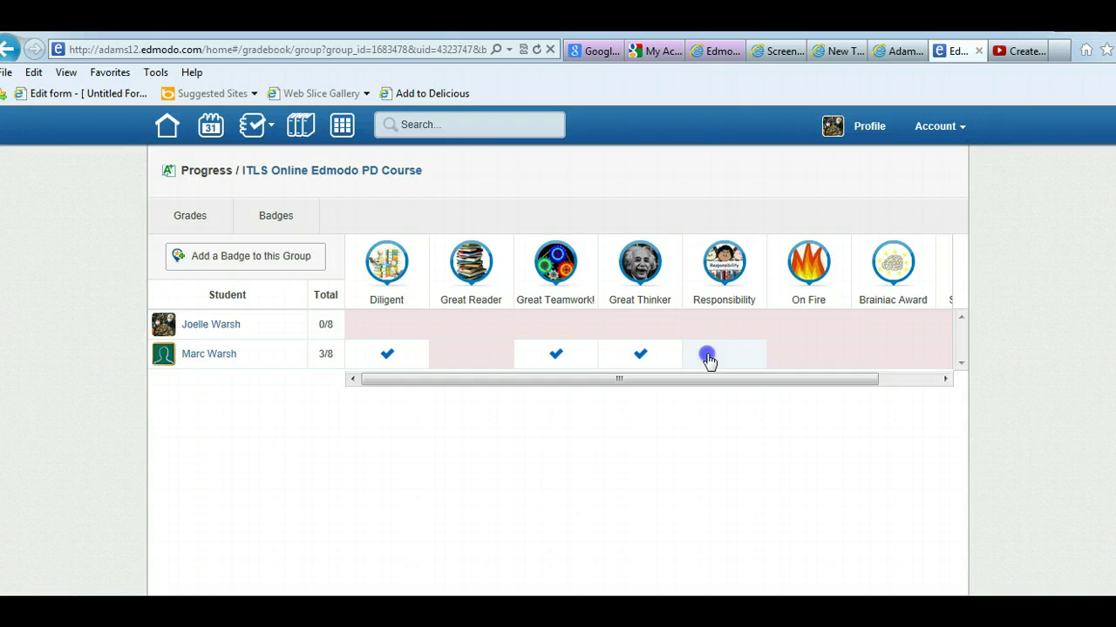
- From the ITLS Online Edmodo PD Course home page, show the list of its two members
click(168, 129)
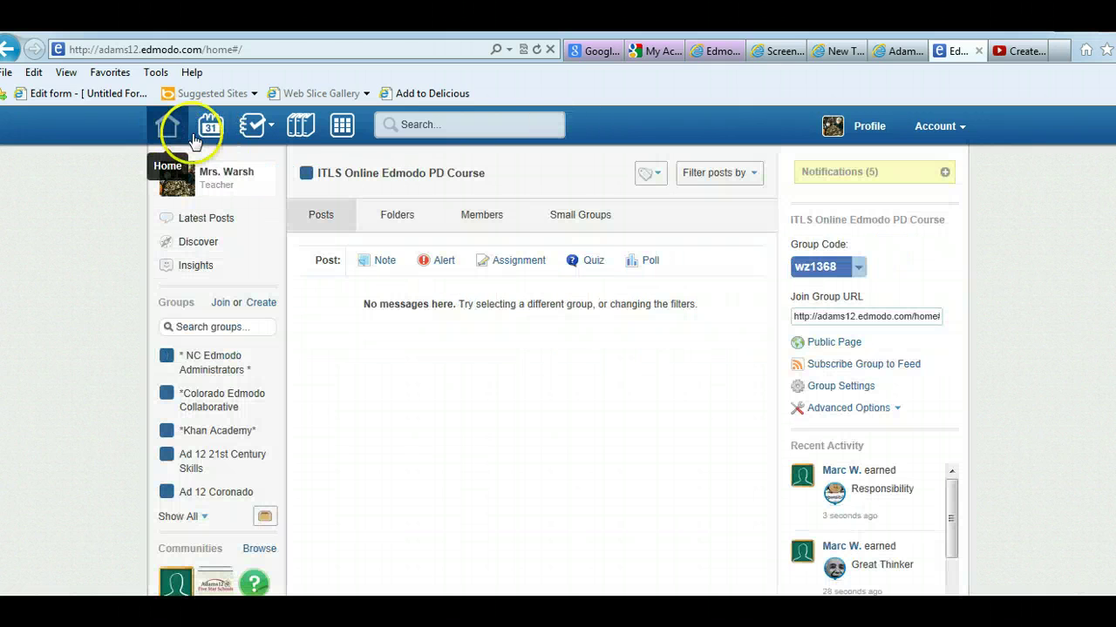
click(487, 218)
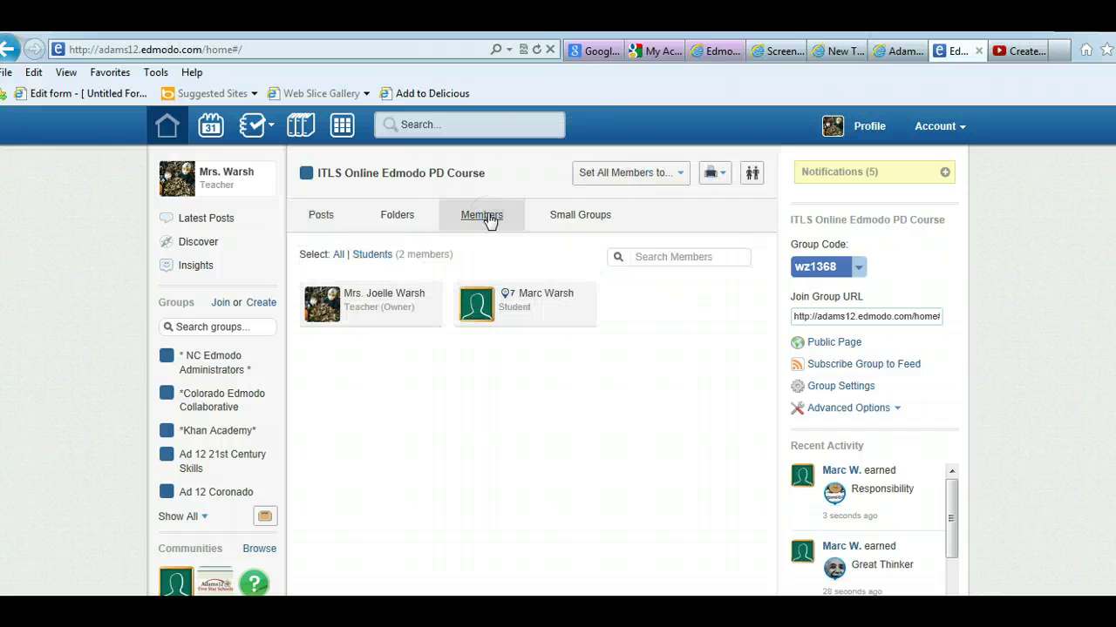